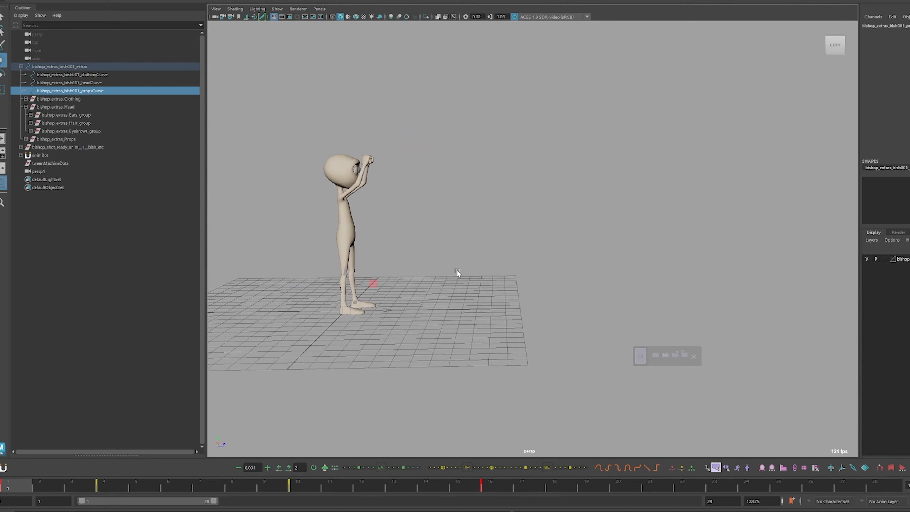
# Scrub through the jump animation and select the root/world controller at the character's feet.
pyautogui.moveTo(113, 491); pyautogui.dragTo(908, 504)
pyautogui.keyDown('alt'); pyautogui.moveTo(533, 236); pyautogui.dragTo(521, 265); pyautogui.keyUp('alt')
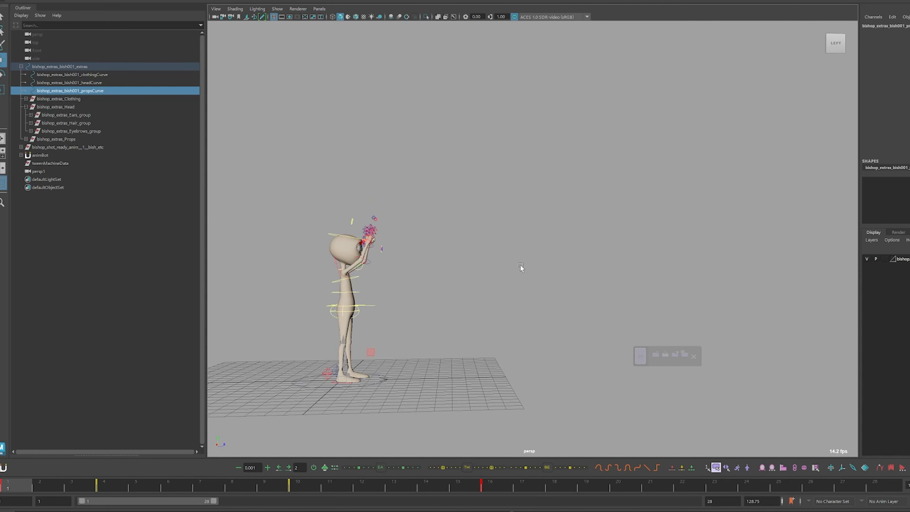
pyautogui.hotkey('ctrl', '1')
pyautogui.hotkey('ctrl', '1')
pyautogui.moveTo(308, 396); pyautogui.dragTo(309, 397)
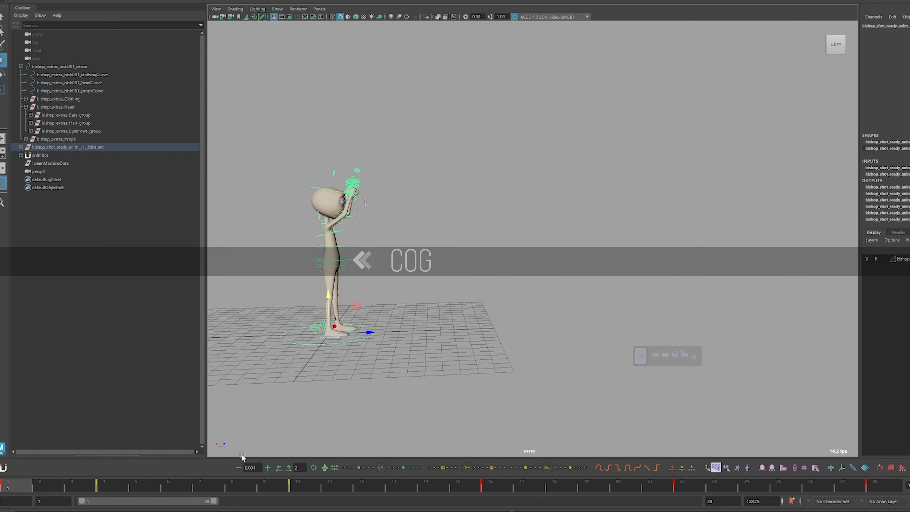
# Examine the root controller's motion by stepping through the keyed poses from frame 1 to frame 28.
pyautogui.moveTo(14, 489); pyautogui.dragTo(48, 491)
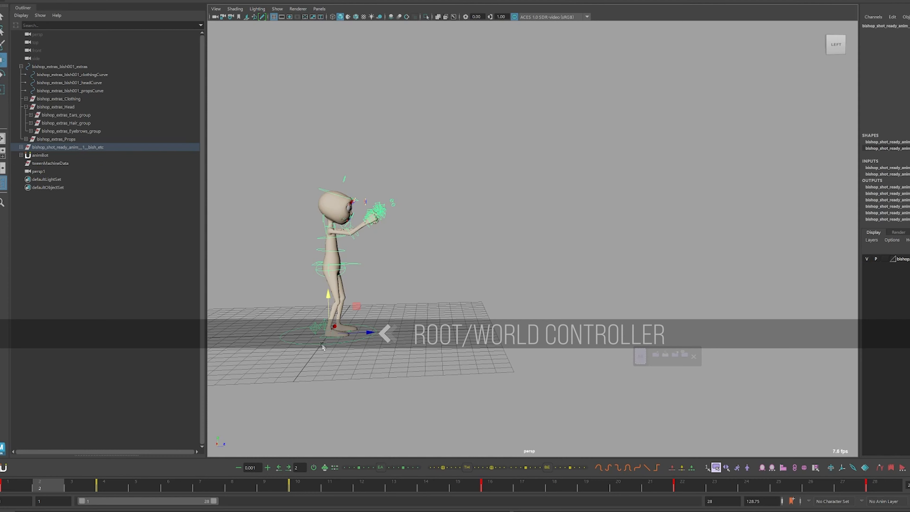
pyautogui.moveTo(21, 487); pyautogui.dragTo(3, 444)
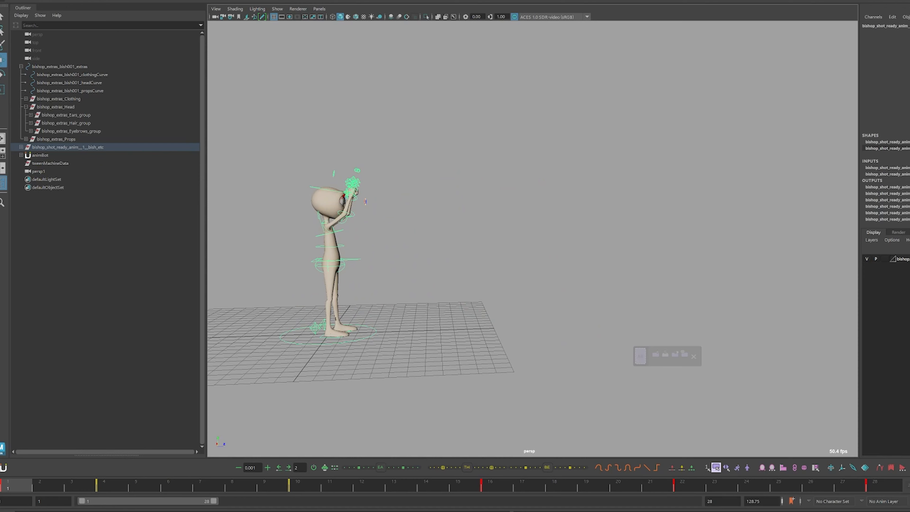
pyautogui.keyDown('alt'); pyautogui.moveTo(358, 347); pyautogui.dragTo(356, 348); pyautogui.keyUp('alt')
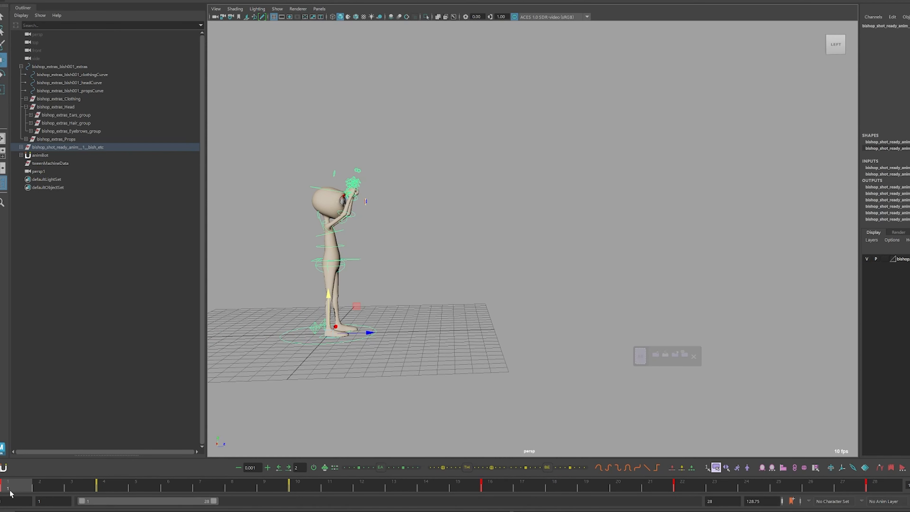
pyautogui.moveTo(11, 493); pyautogui.dragTo(104, 465)
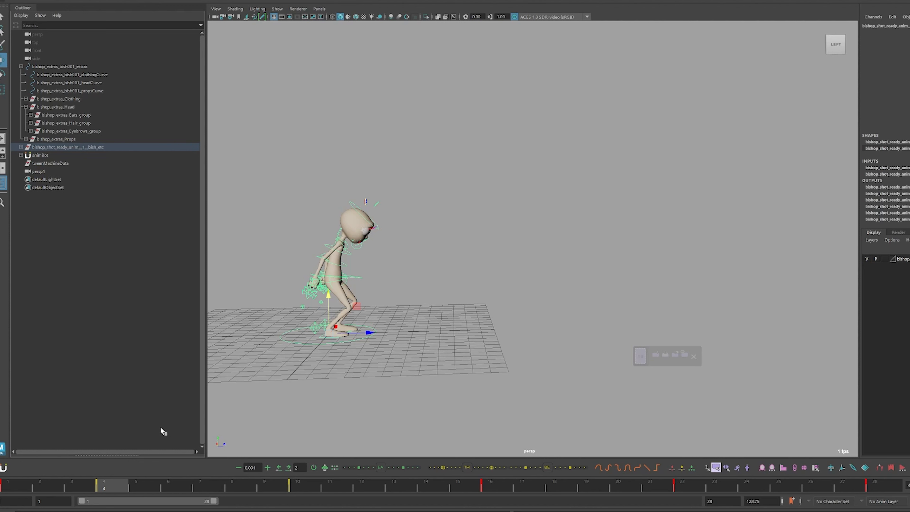
pyautogui.press('.')
pyautogui.press('.')
pyautogui.press('.')
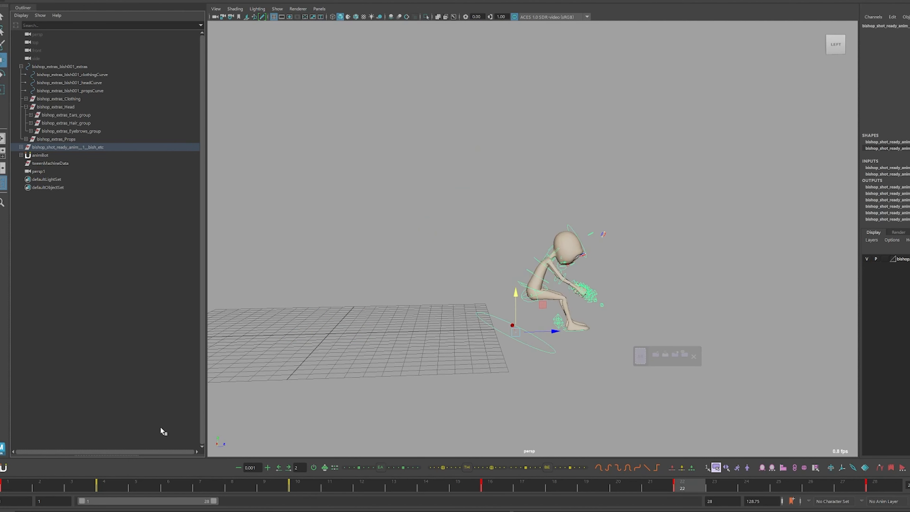
pyautogui.press('.')
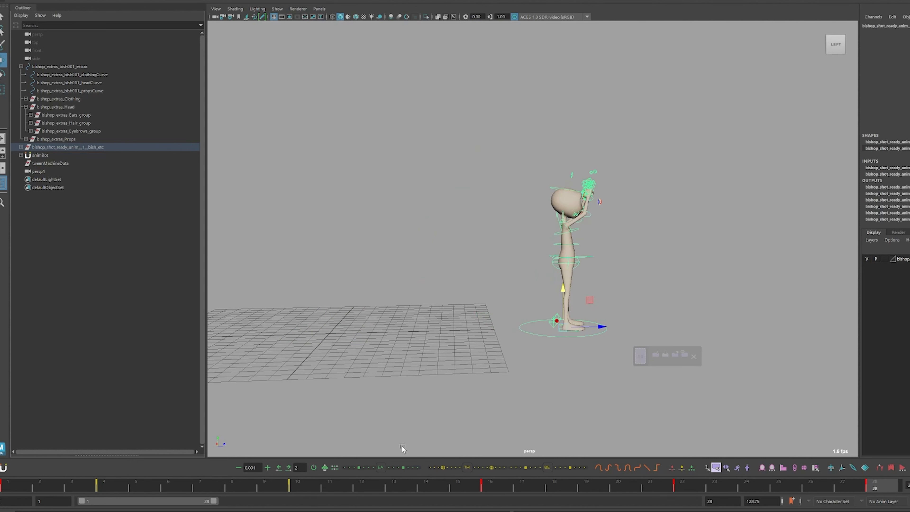
pyautogui.press('.')
# Play back the jump and scrub from frame 1 to the airborne pose at frame 16.
pyautogui.hotkey('alt', 'v')
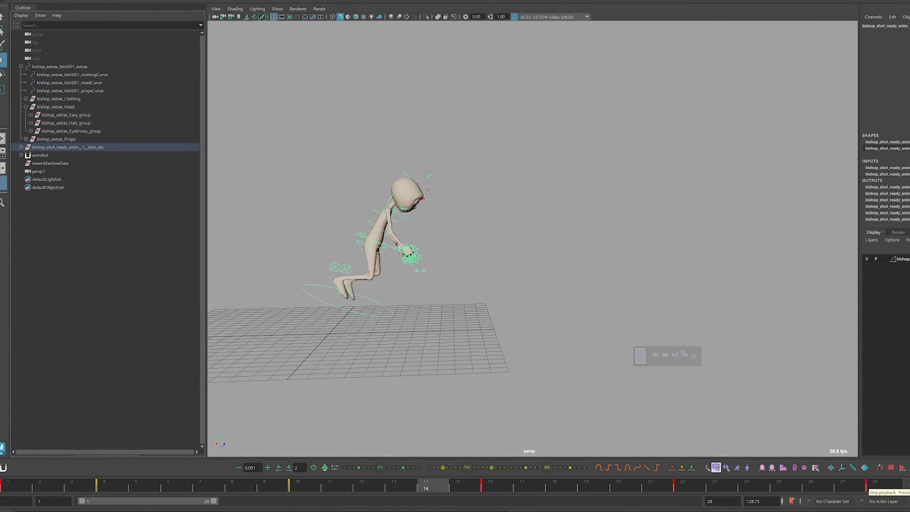
pyautogui.press('Escape')
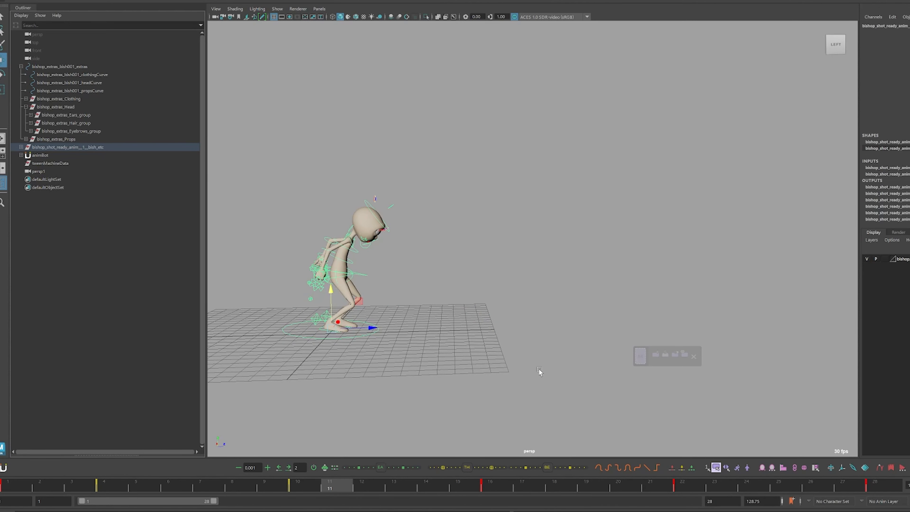
pyautogui.click(12, 489)
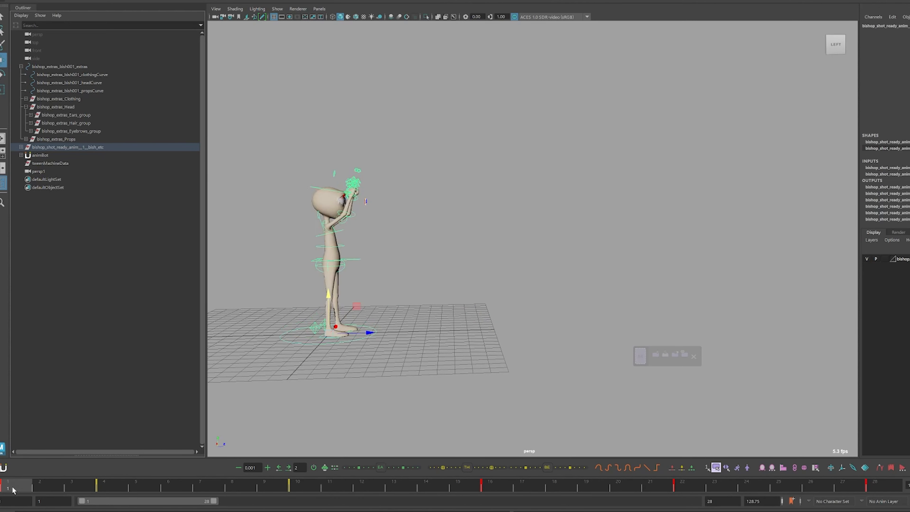
pyautogui.moveTo(100, 487); pyautogui.dragTo(490, 486)
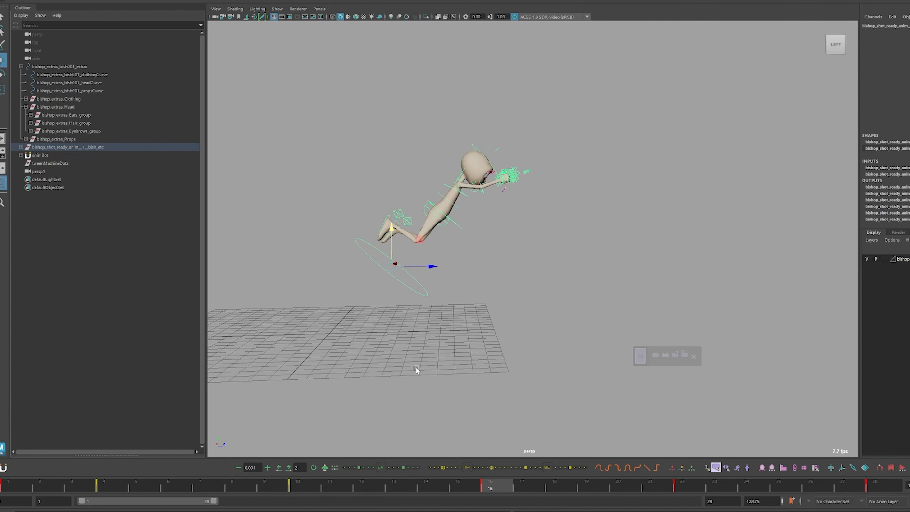
# Try lowering the root controller at frame 16 and shifting it backward along the jump path, and undo the backward shift.
pyautogui.moveTo(390, 237); pyautogui.dragTo(391, 301)
pyautogui.moveTo(432, 329); pyautogui.dragTo(308, 324)
pyautogui.hotkey('ctrl', 'z')
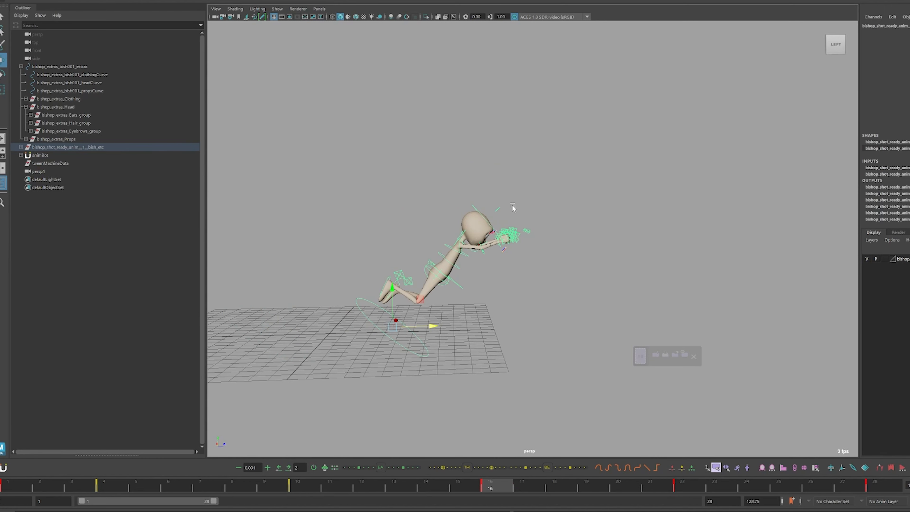
pyautogui.hotkey('ctrl', 'y')
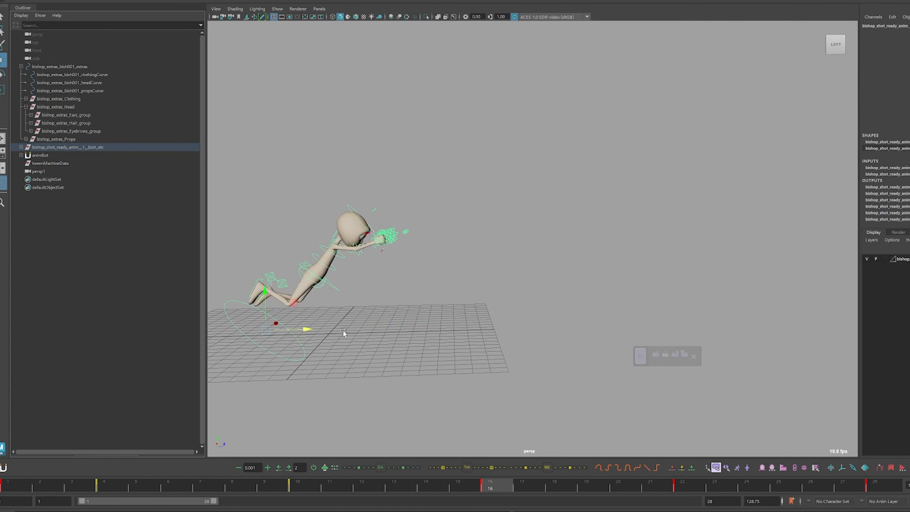
pyautogui.hotkey('ctrl', 'z')
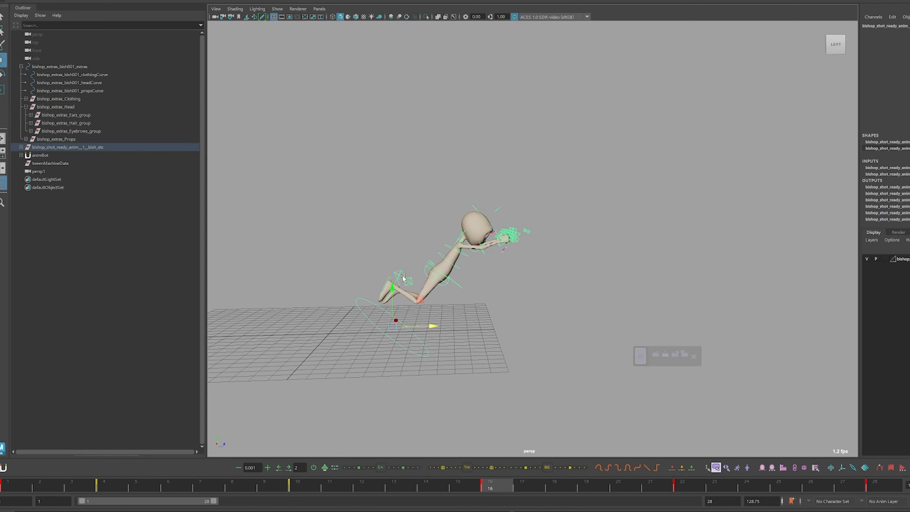
# Review the root controller's keyed poses at frames 16, 22 and 28 and play the animation again.
pyautogui.moveTo(495, 489)
pyautogui.mouseDown()
pyautogui.moveTo(691, 495)
pyautogui.moveTo(487, 485)
pyautogui.mouseUp()
pyautogui.moveTo(699, 491); pyautogui.dragTo(677, 487)
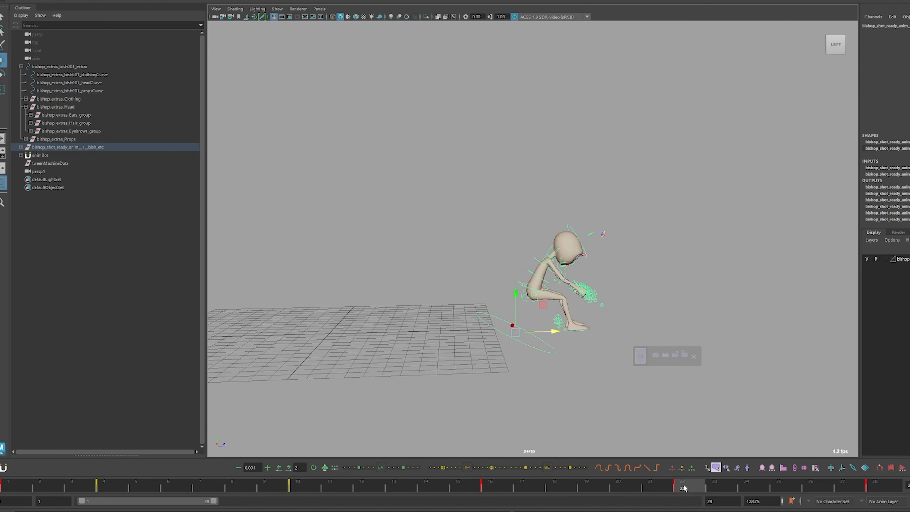
pyautogui.moveTo(686, 485); pyautogui.dragTo(895, 486)
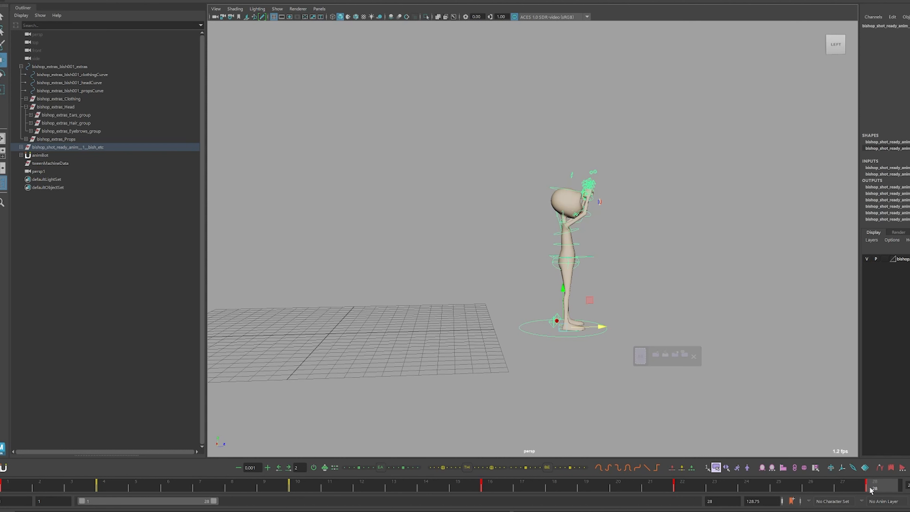
pyautogui.hotkey('alt', 'v')
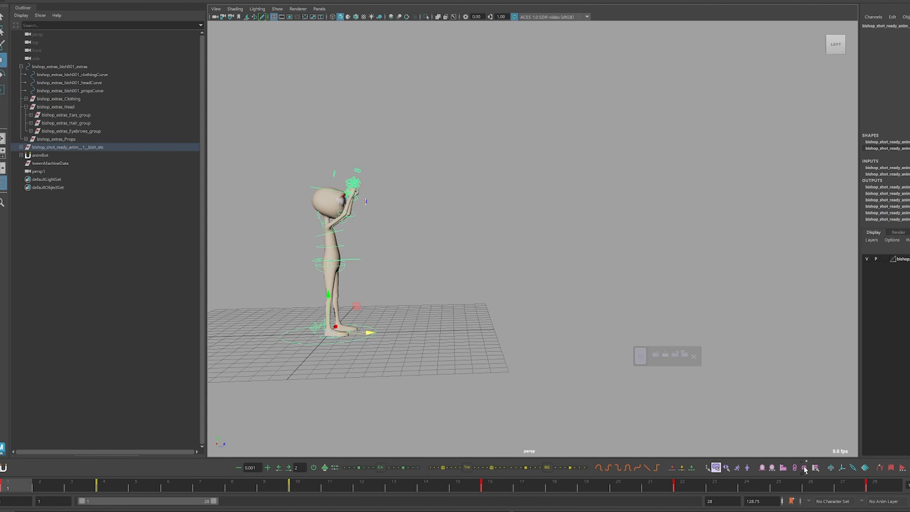
# Tear off animBot's Xform World Space options as a floating window over the lower part of the viewport.
pyautogui.rightClick(805, 466)
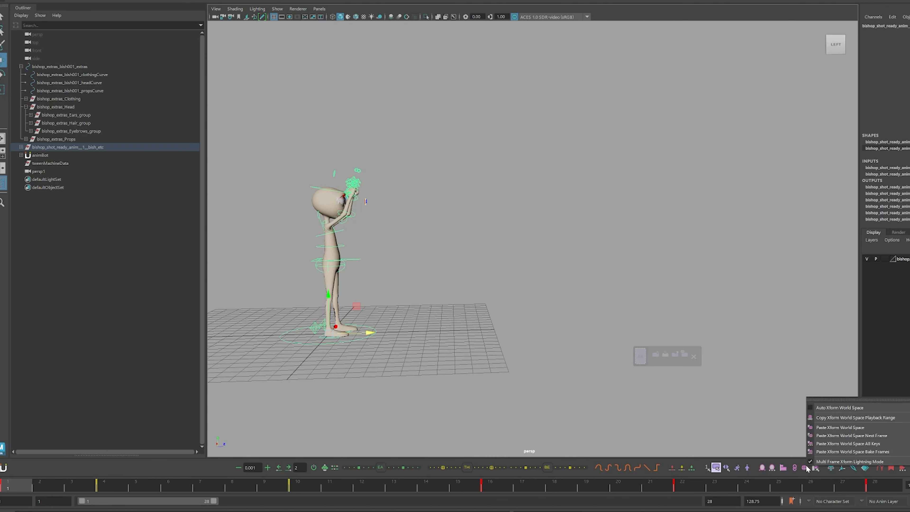
pyautogui.click(826, 401)
pyautogui.moveTo(844, 391); pyautogui.dragTo(761, 359)
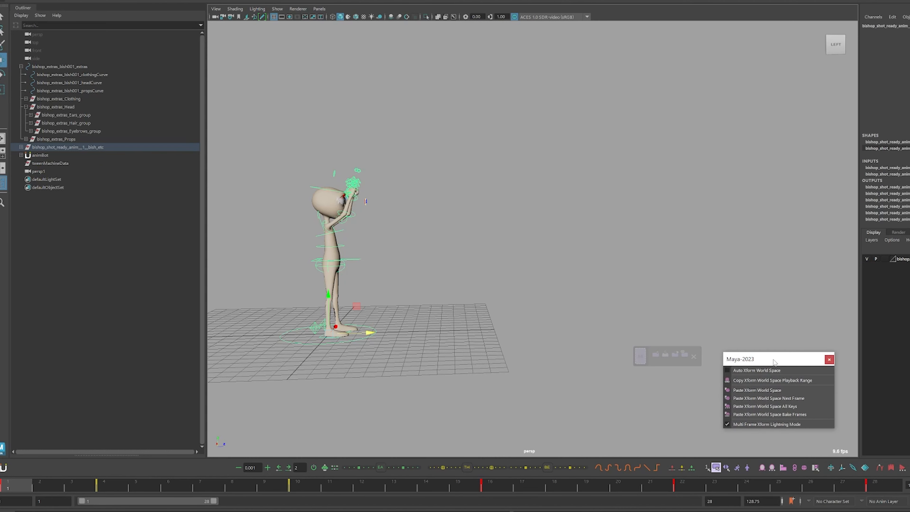
# Select the COG and both foot controllers and copy their world-space transforms over the whole playback range, frames 1 to 28.
pyautogui.keyDown('shift'); pyautogui.doubleClick(12, 490); pyautogui.keyUp('shift')
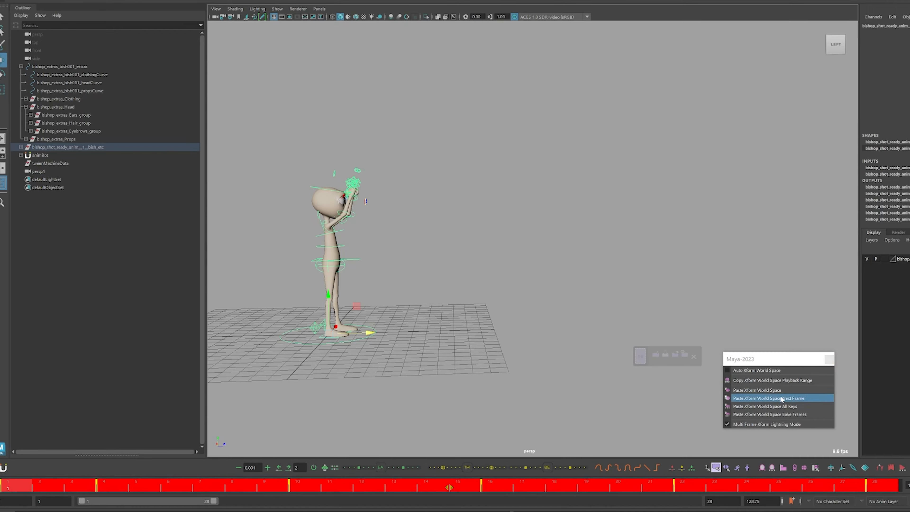
pyautogui.click(762, 383)
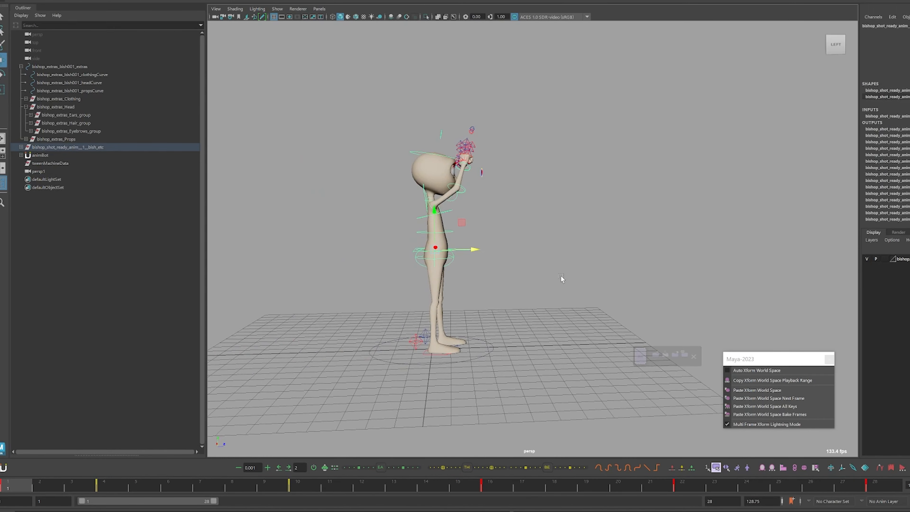
pyautogui.moveTo(372, 378); pyautogui.dragTo(591, 329)
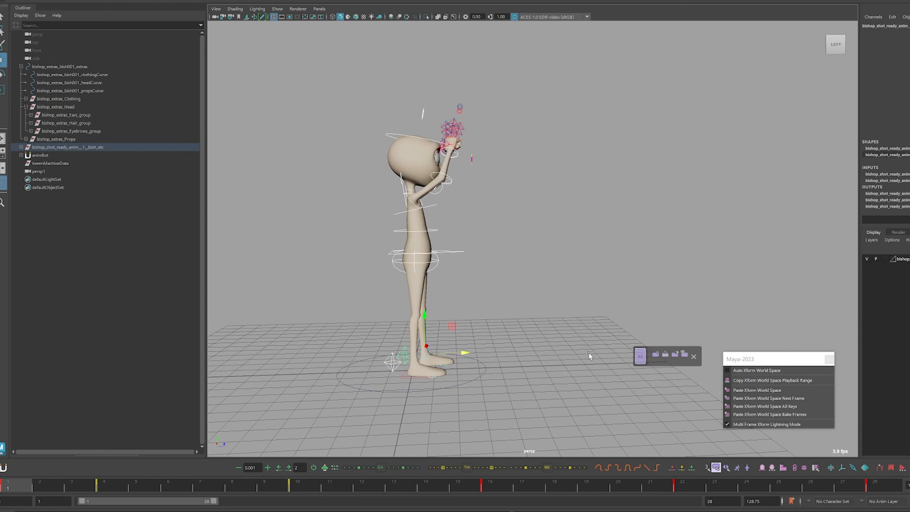
pyautogui.keyDown('alt'); pyautogui.moveTo(531, 364); pyautogui.dragTo(459, 258); pyautogui.keyUp('alt')
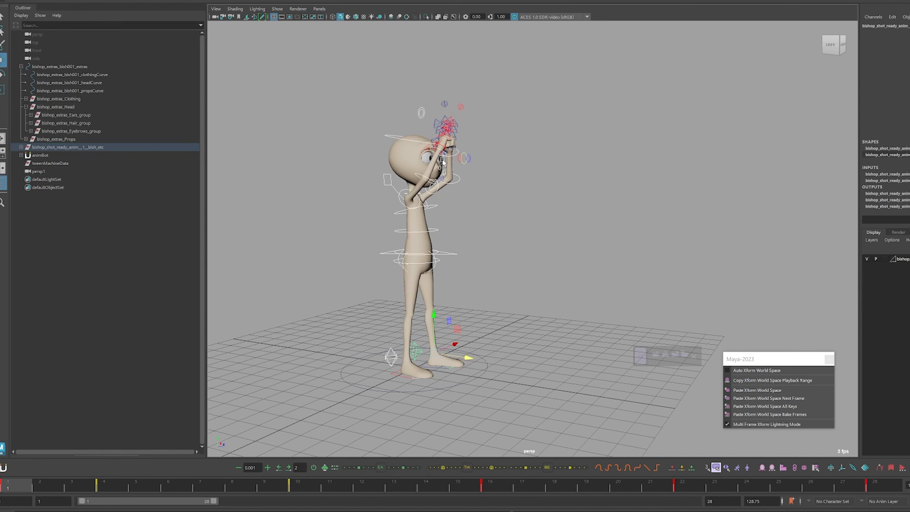
pyautogui.keyDown('alt'); pyautogui.moveTo(513, 328); pyautogui.dragTo(483, 342); pyautogui.keyUp('alt')
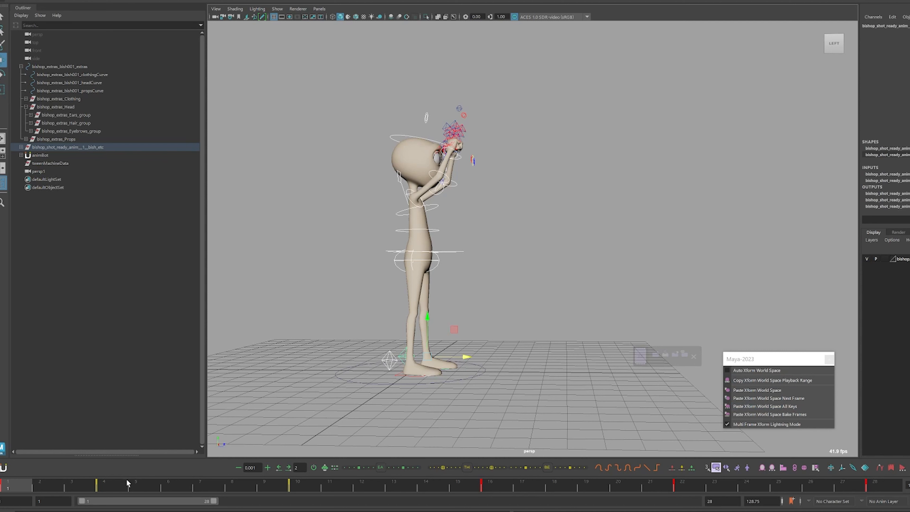
pyautogui.doubleClick(28, 481)
pyautogui.click(749, 381)
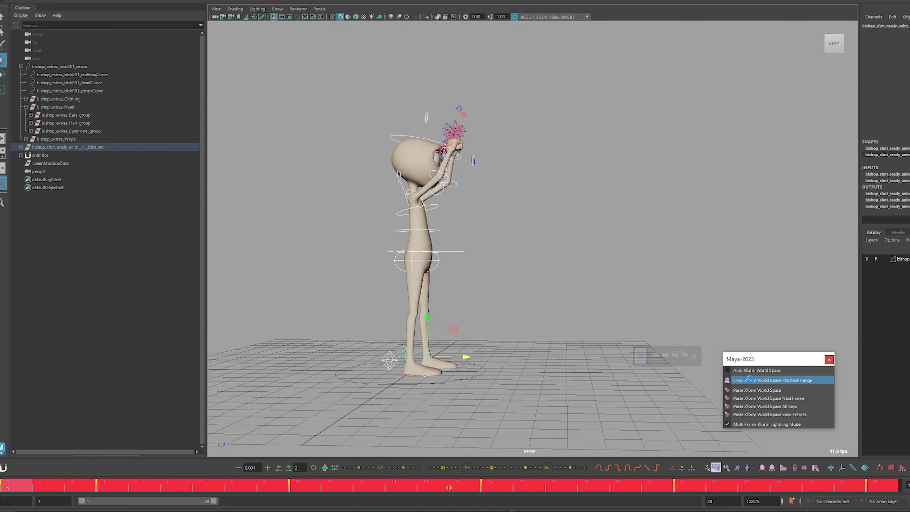
pyautogui.click(745, 415)
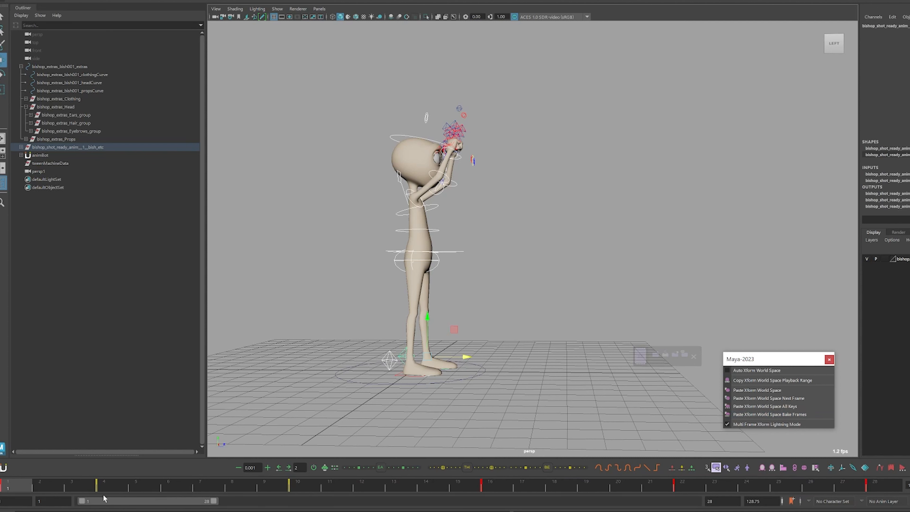
# Select the root controller, highlight its channels and delete all of their animation keys.
pyautogui.moveTo(37, 492)
pyautogui.mouseDown()
pyautogui.moveTo(591, 490)
pyautogui.moveTo(905, 509)
pyautogui.moveTo(51, 500)
pyautogui.mouseUp()
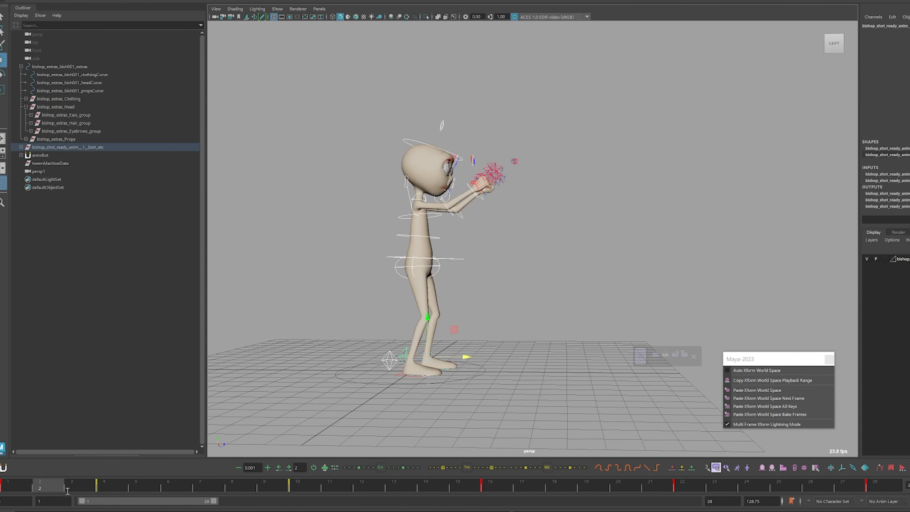
pyautogui.keyDown('alt'); pyautogui.moveTo(545, 419); pyautogui.dragTo(361, 399, button='right'); pyautogui.keyUp('alt')
pyautogui.keyDown('alt'); pyautogui.moveTo(424, 367); pyautogui.dragTo(437, 398); pyautogui.keyUp('alt')
pyautogui.moveTo(434, 285); pyautogui.dragTo(444, 378)
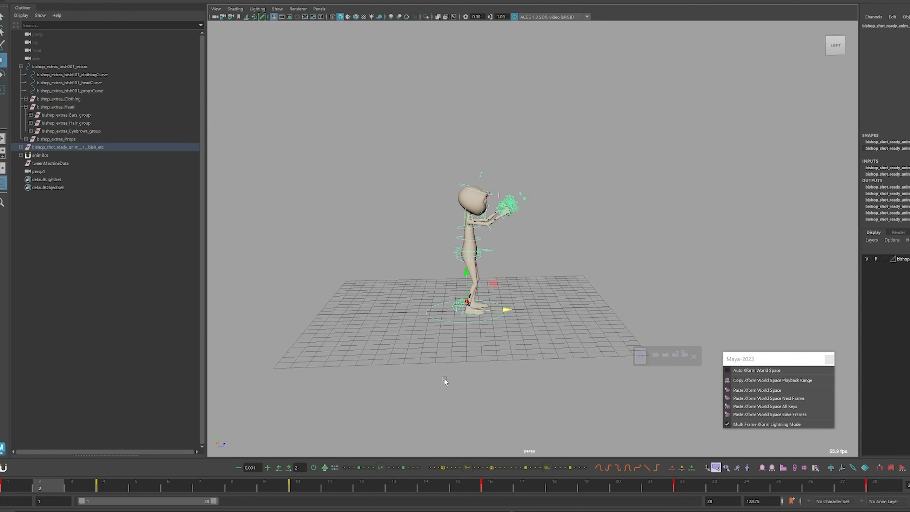
pyautogui.click(906, 32)
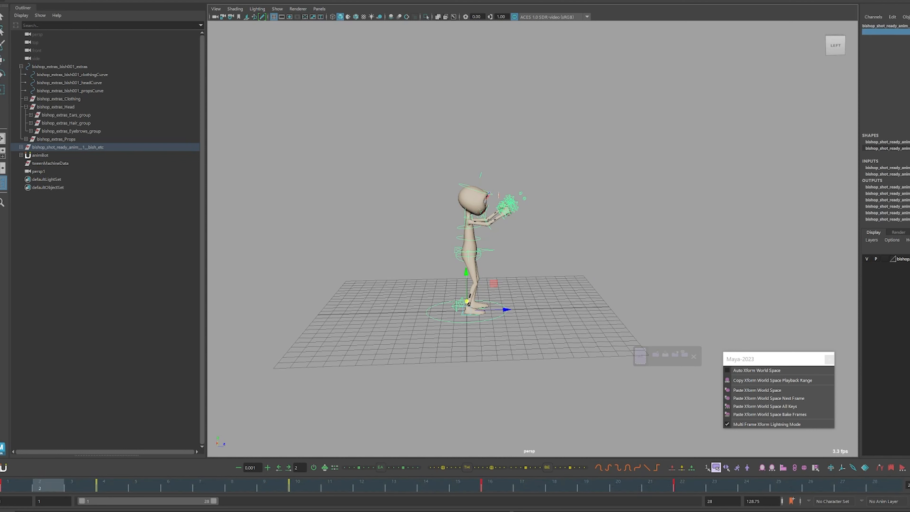
pyautogui.moveTo(906, 32); pyautogui.dragTo(906, 63)
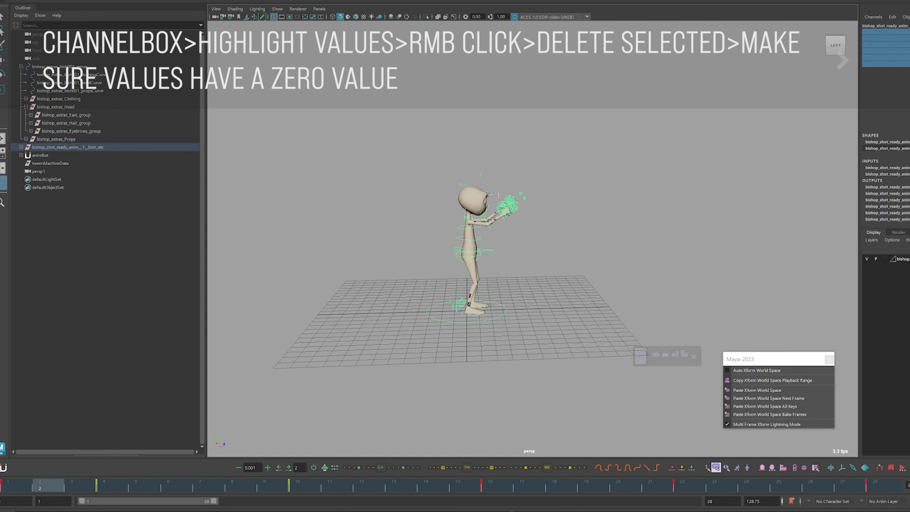
pyautogui.click(906, 165)
# Scrub the timeline from frame 1 to frame 28 to examine the jump without the root controller's animation.
pyautogui.moveTo(201, 482); pyautogui.dragTo(9, 483)
pyautogui.keyDown('alt'); pyautogui.moveTo(461, 365); pyautogui.dragTo(477, 356); pyautogui.keyUp('alt')
pyautogui.keyDown('alt'); pyautogui.moveTo(477, 355); pyautogui.dragTo(607, 372, button='right'); pyautogui.keyUp('alt')
pyautogui.keyDown('alt'); pyautogui.moveTo(516, 359); pyautogui.dragTo(482, 342, button='middle'); pyautogui.keyUp('alt')
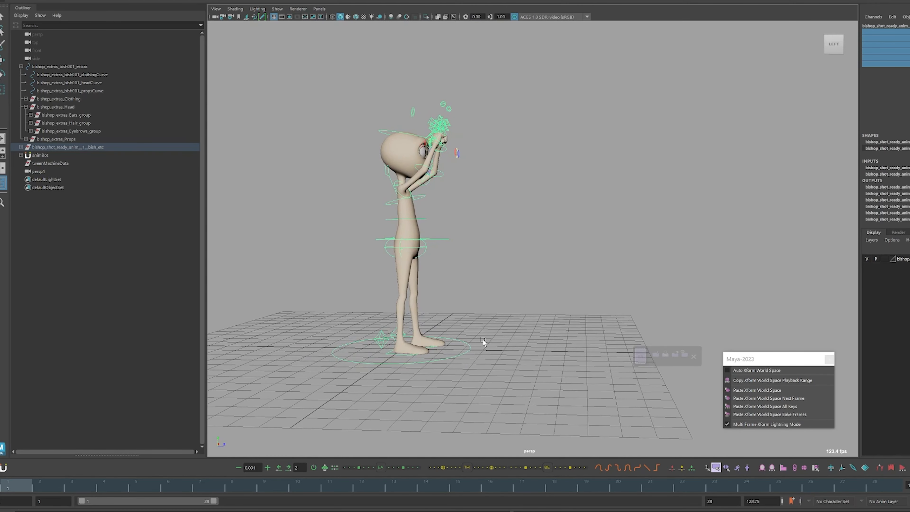
pyautogui.moveTo(56, 491); pyautogui.dragTo(877, 489)
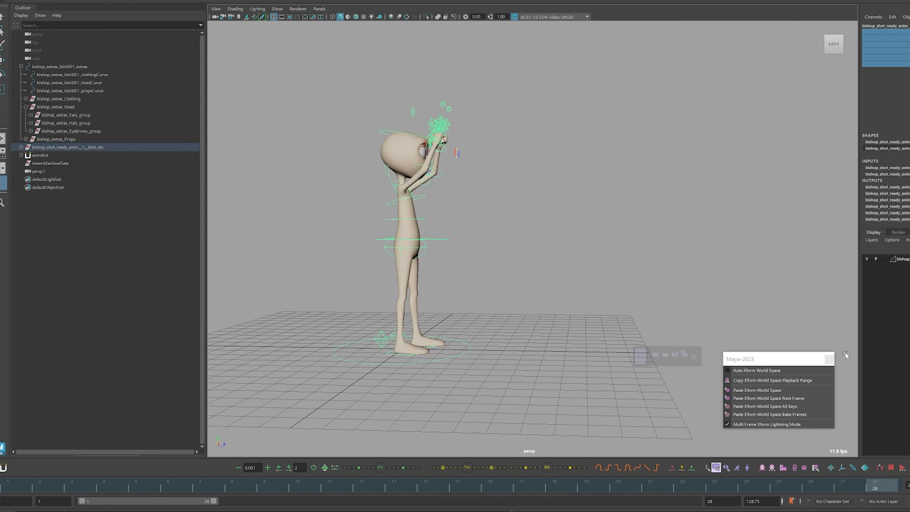
# Try to paste the copied world-space transforms onto the root controller over the whole timeline.
pyautogui.moveTo(769, 393)
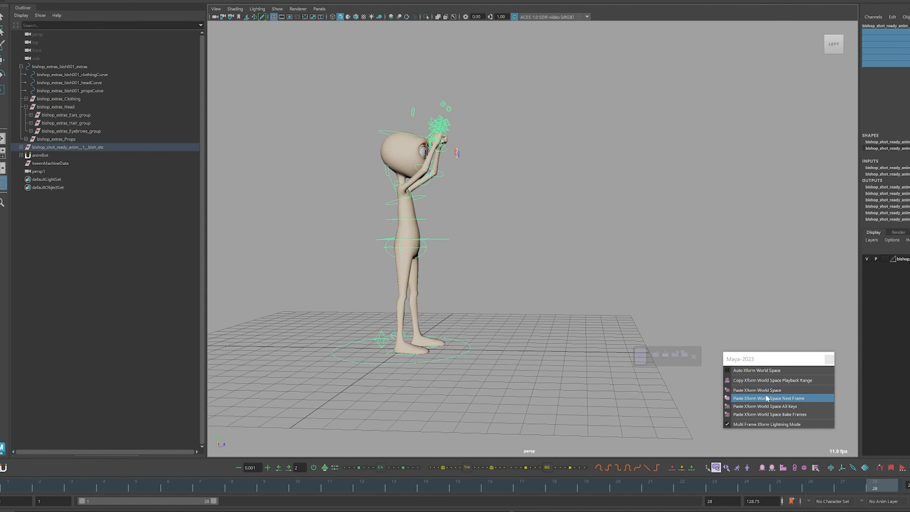
pyautogui.doubleClick(304, 491)
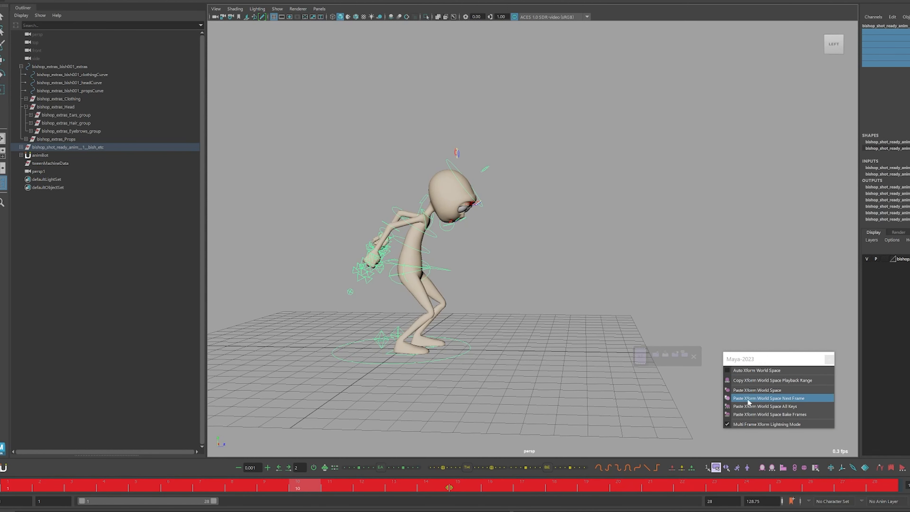
pyautogui.click(750, 391)
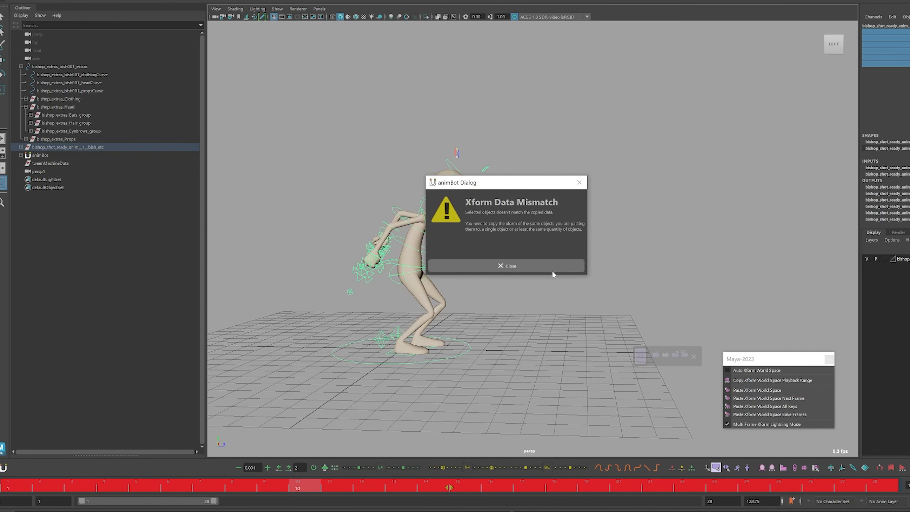
pyautogui.click(529, 264)
# Select the COG and both foot controllers, paste the copied world-space transforms over frames 1 to 28, and play back the jump.
pyautogui.keyDown('alt'); pyautogui.moveTo(486, 305); pyautogui.dragTo(485, 285); pyautogui.keyUp('alt')
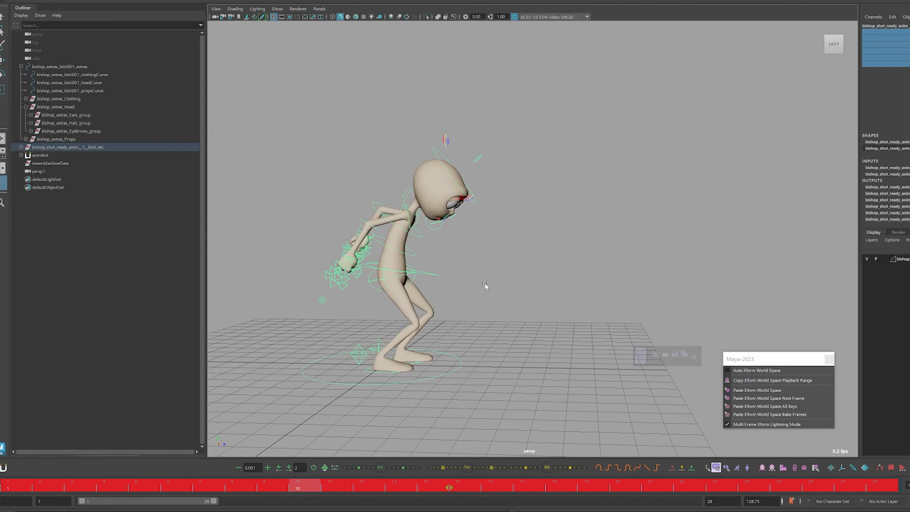
pyautogui.click(424, 272)
pyautogui.press('w')
pyautogui.click(351, 358)
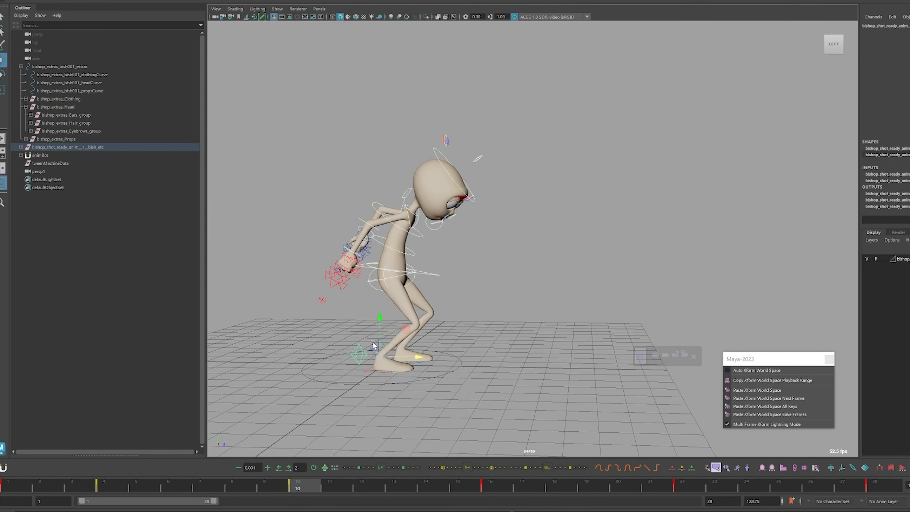
pyautogui.moveTo(373, 345); pyautogui.dragTo(393, 338)
pyautogui.doubleClick(13, 489)
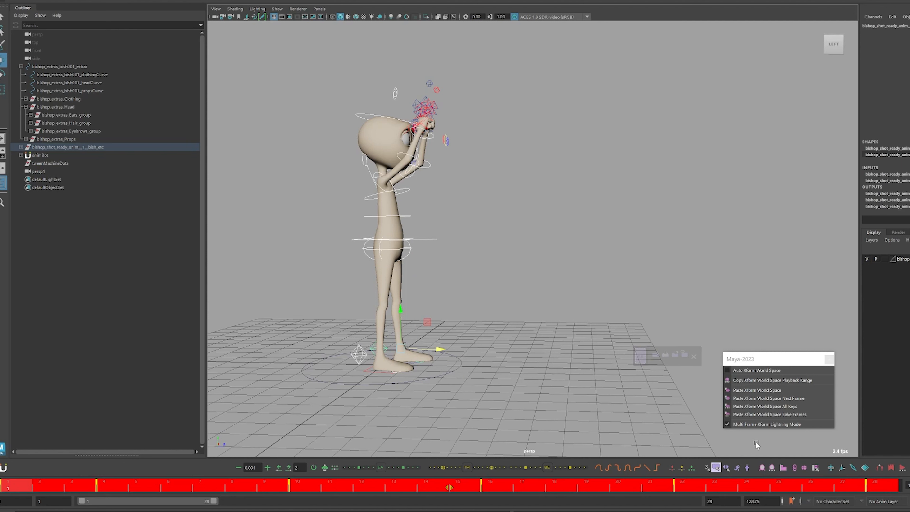
pyautogui.click(747, 390)
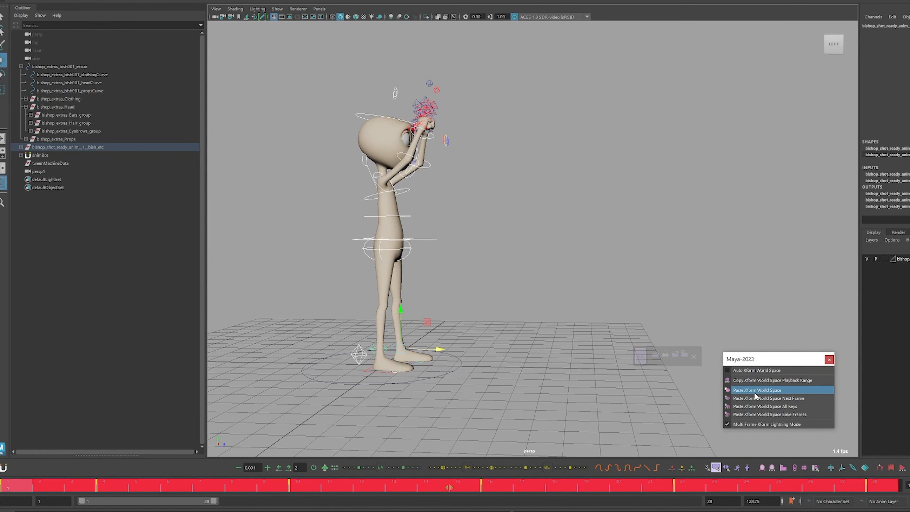
pyautogui.keyDown('alt'); pyautogui.moveTo(566, 288); pyautogui.dragTo(481, 302, button='right'); pyautogui.keyUp('alt')
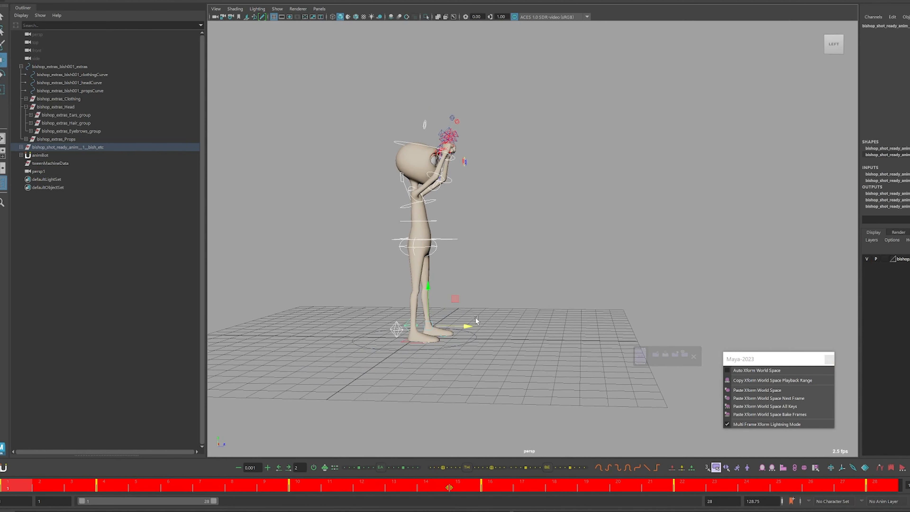
pyautogui.hotkey('alt', 'v')
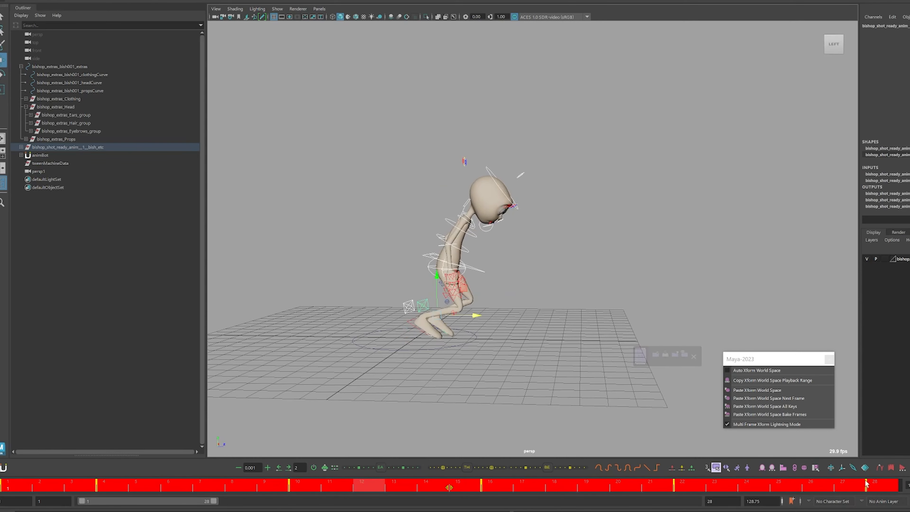
# Raise the root controller well above the grid at frame 16 of the jump.
pyautogui.moveTo(341, 487); pyautogui.dragTo(487, 488)
pyautogui.click(443, 347)
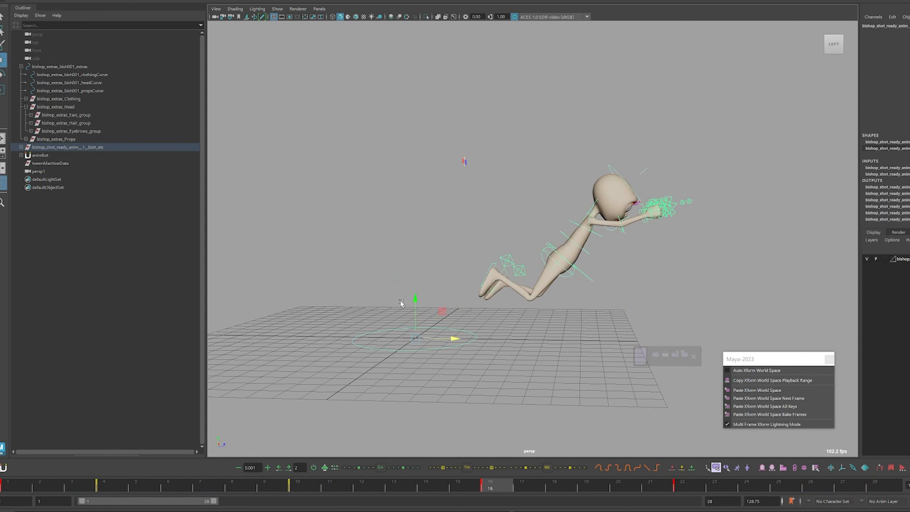
pyautogui.moveTo(415, 300); pyautogui.dragTo(415, 163)
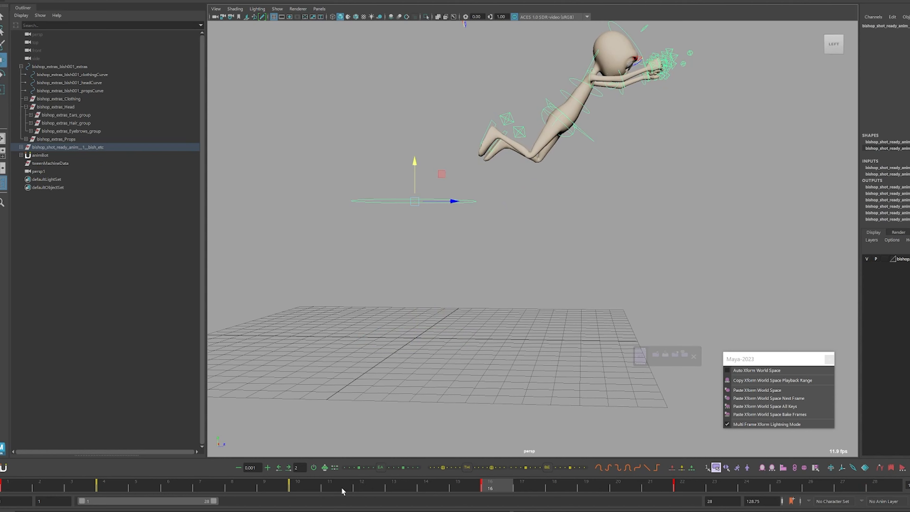
pyautogui.click(312, 487)
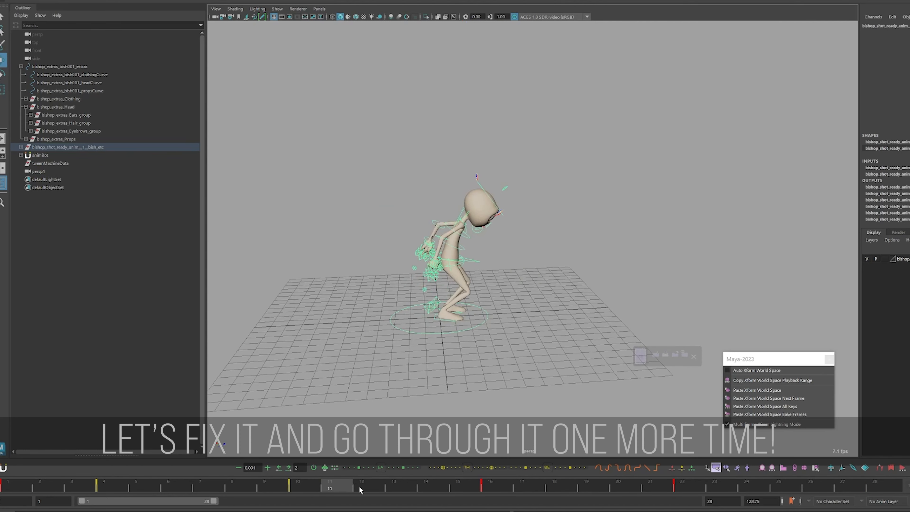
# Raise the root controller above the grid at frame 16 and key it at ground level at frame 10.
pyautogui.moveTo(359, 488); pyautogui.dragTo(490, 488)
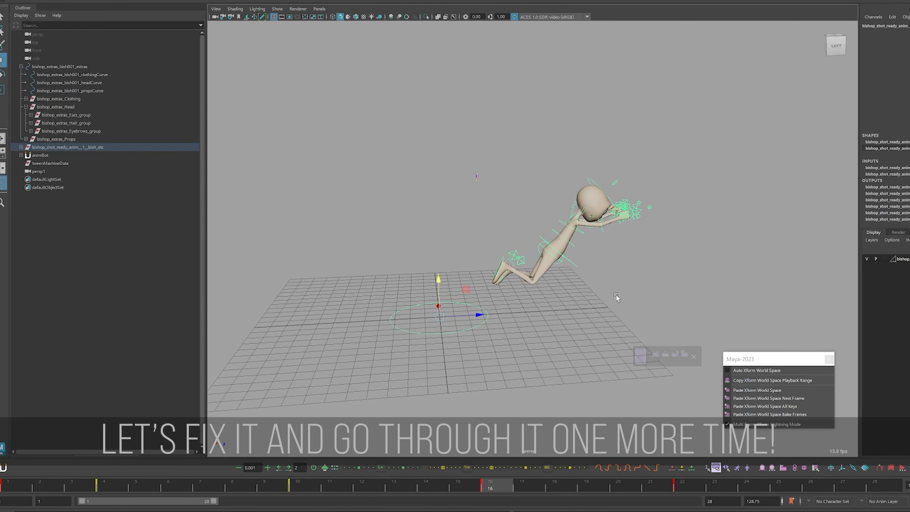
pyautogui.keyDown('alt'); pyautogui.moveTo(617, 298); pyautogui.dragTo(565, 259); pyautogui.keyUp('alt')
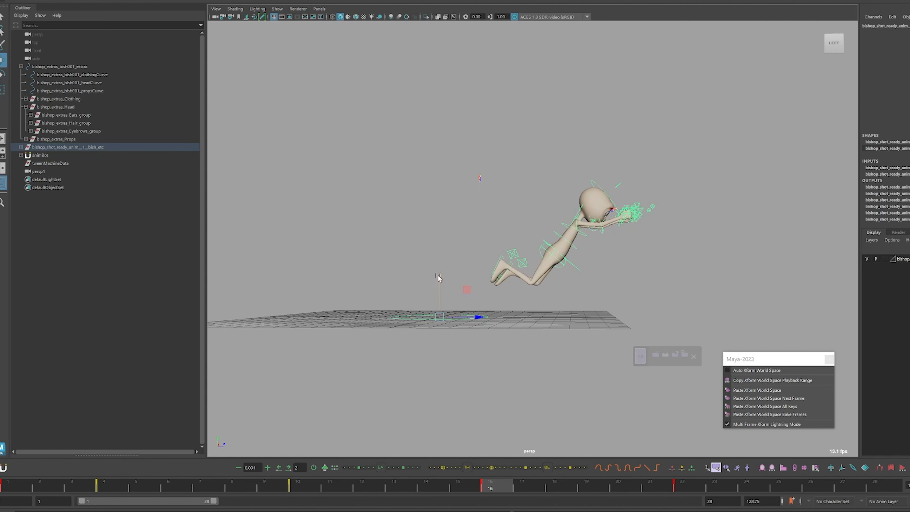
pyautogui.moveTo(439, 279); pyautogui.dragTo(440, 185)
pyautogui.click(296, 488)
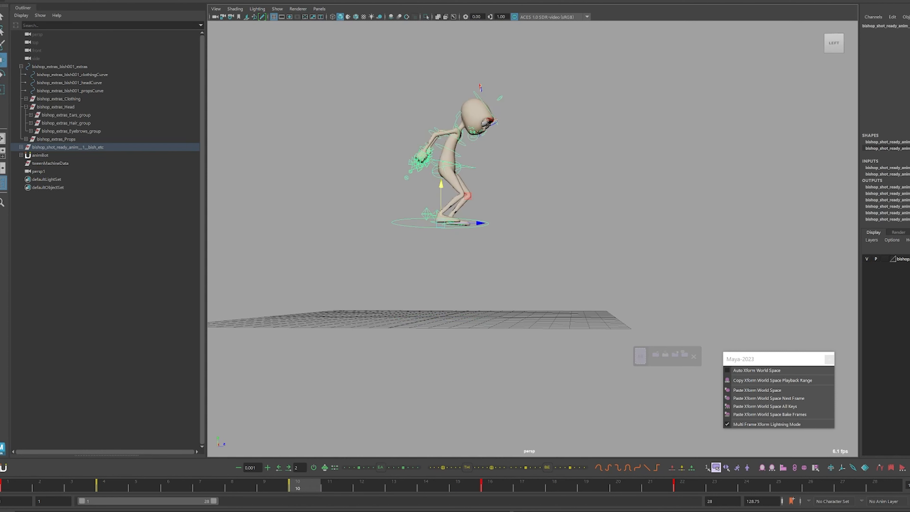
pyautogui.press('Return')
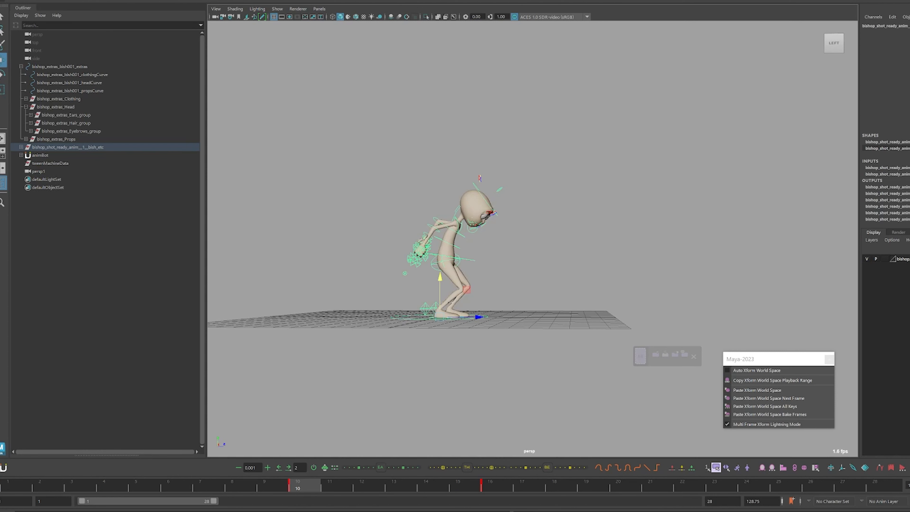
# Use the COG's keys to find the landing and key the root controller at ground level at frame 22.
pyautogui.click(713, 488)
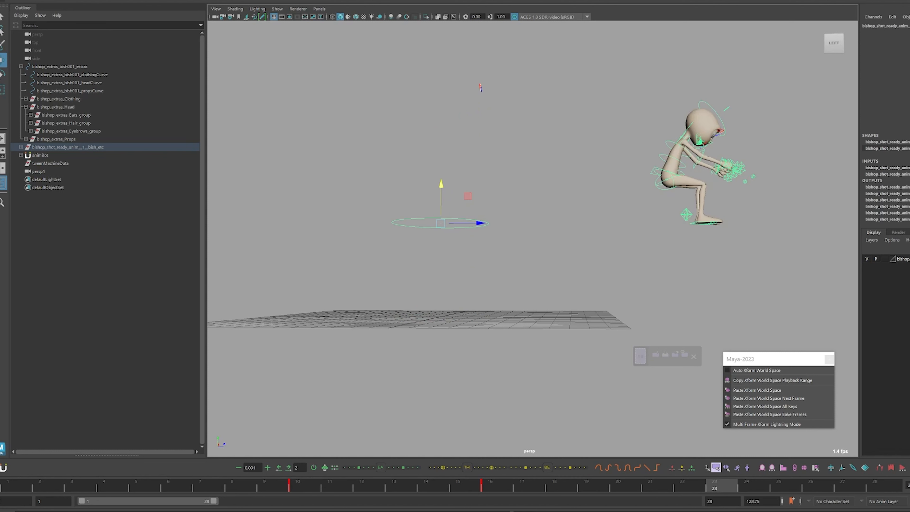
pyautogui.moveTo(635, 138); pyautogui.dragTo(669, 220)
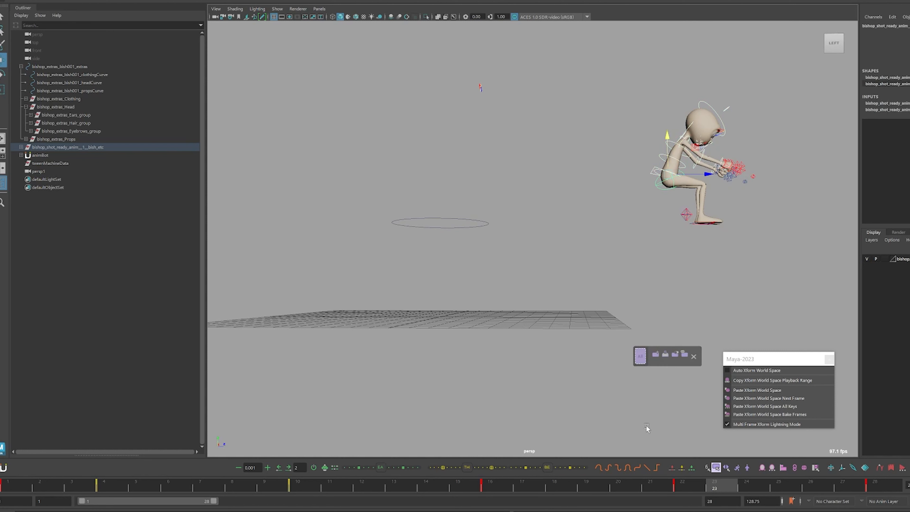
pyautogui.click(684, 487)
pyautogui.moveTo(444, 226); pyautogui.dragTo(444, 226)
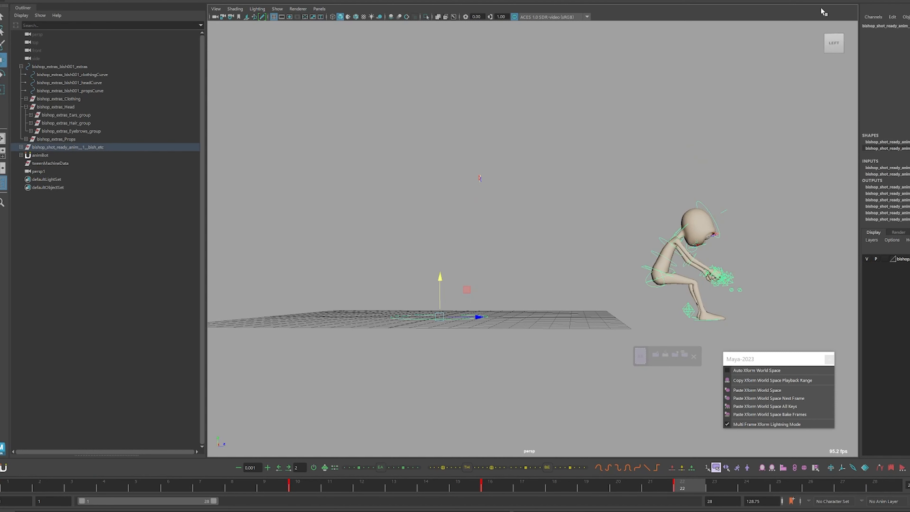
# Select the COG and both foot controllers and copy their world-space transforms over the full playback range from frame 1.
pyautogui.keyDown('alt'); pyautogui.moveTo(472, 219); pyautogui.dragTo(516, 235); pyautogui.keyUp('alt')
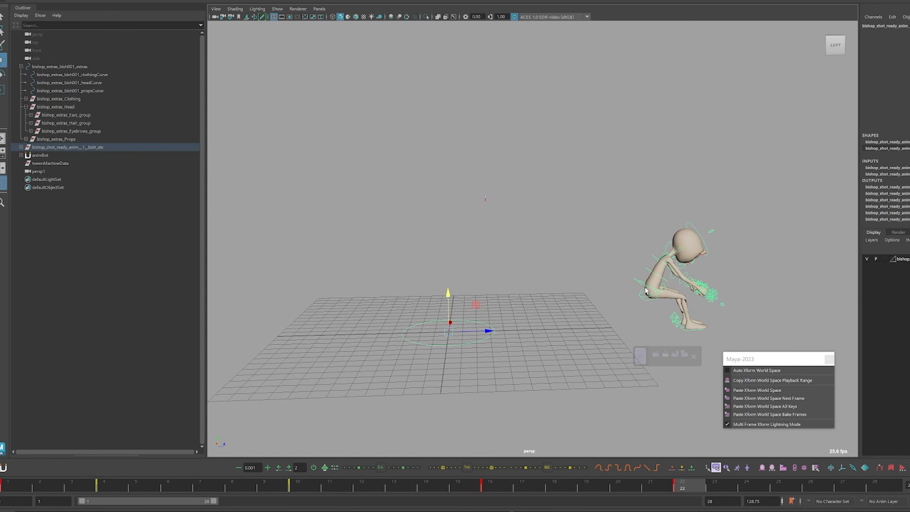
pyautogui.keyDown('alt'); pyautogui.moveTo(652, 298); pyautogui.dragTo(642, 304); pyautogui.keyUp('alt')
pyautogui.click(647, 300)
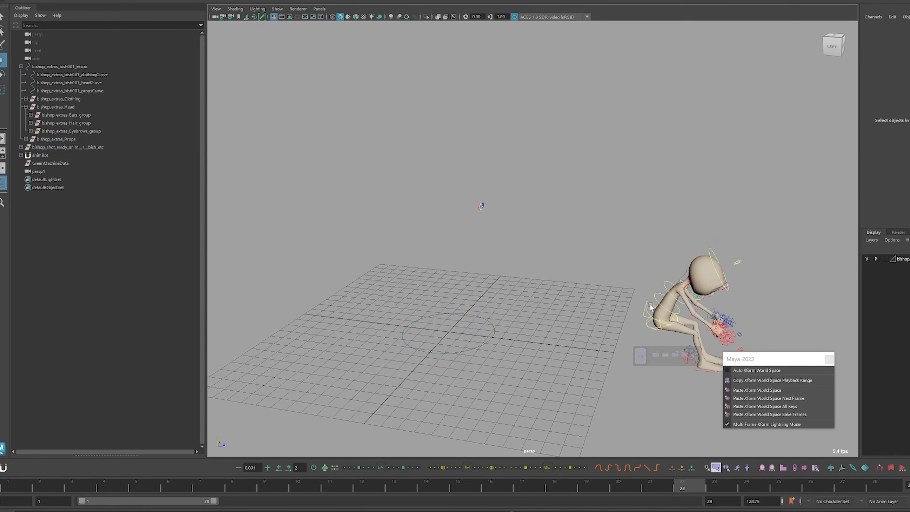
pyautogui.keyDown('alt'); pyautogui.moveTo(650, 308); pyautogui.dragTo(633, 265, button='middle'); pyautogui.keyUp('alt')
pyautogui.click(631, 265)
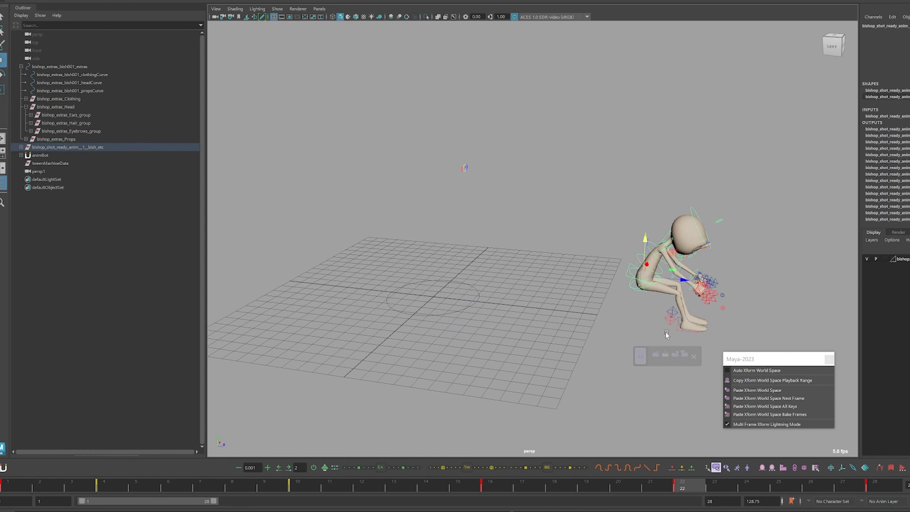
pyautogui.keyDown('alt'); pyautogui.moveTo(682, 321); pyautogui.dragTo(688, 322); pyautogui.keyUp('alt')
pyautogui.click(674, 329)
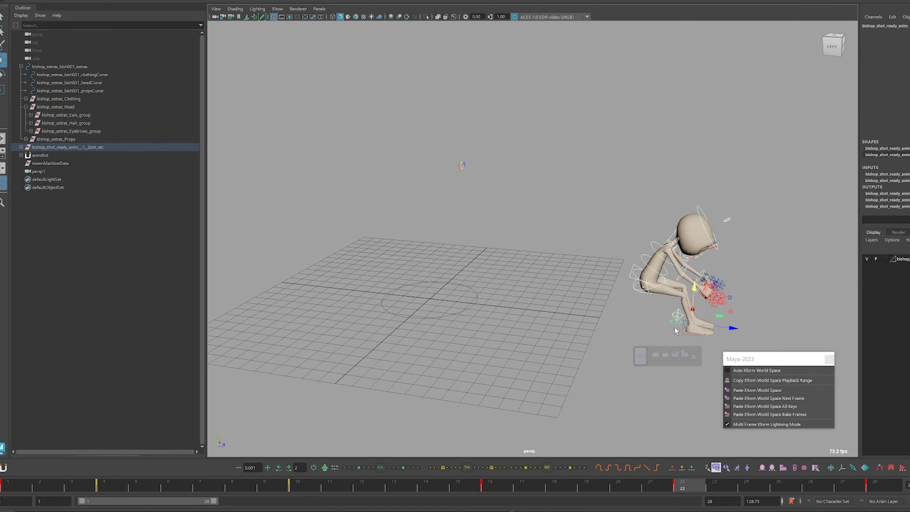
pyautogui.moveTo(56, 488); pyautogui.dragTo(18, 486)
pyautogui.keyDown('alt'); pyautogui.moveTo(482, 282); pyautogui.dragTo(489, 284); pyautogui.keyUp('alt')
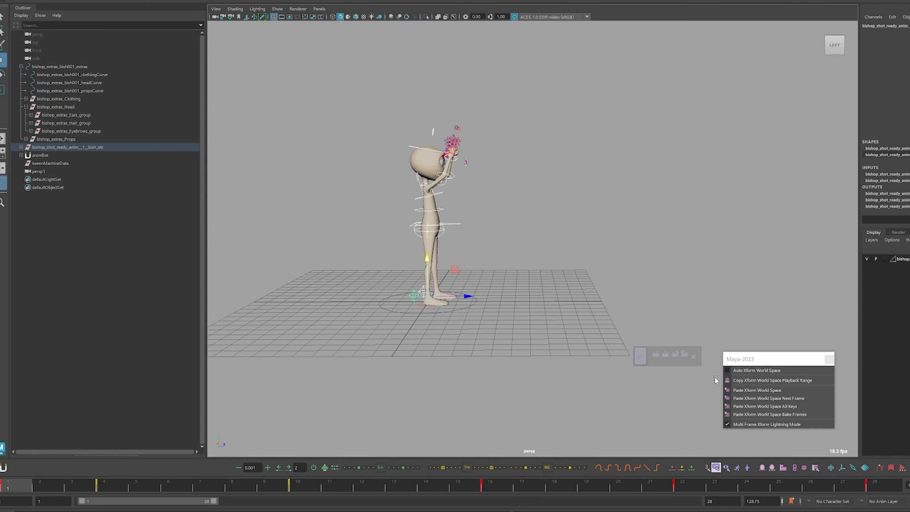
pyautogui.keyDown('shift'); pyautogui.doubleClick(20, 487); pyautogui.keyUp('shift')
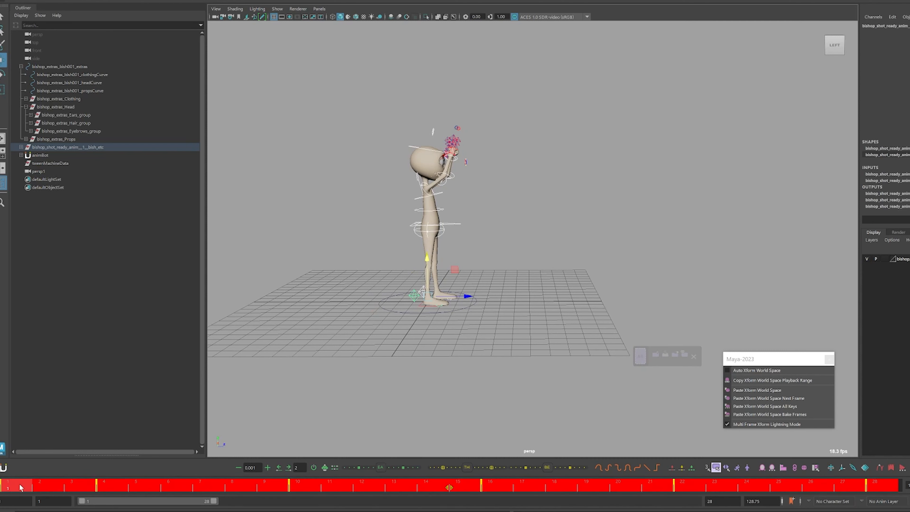
pyautogui.click(771, 381)
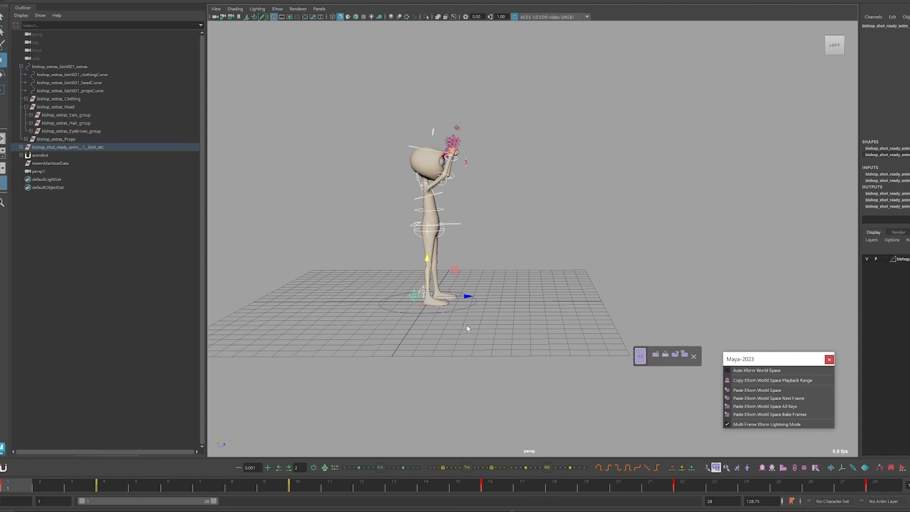
# Select the root controller, highlight its channels and delete all their keys, leaving the values at zero.
pyautogui.click(464, 308)
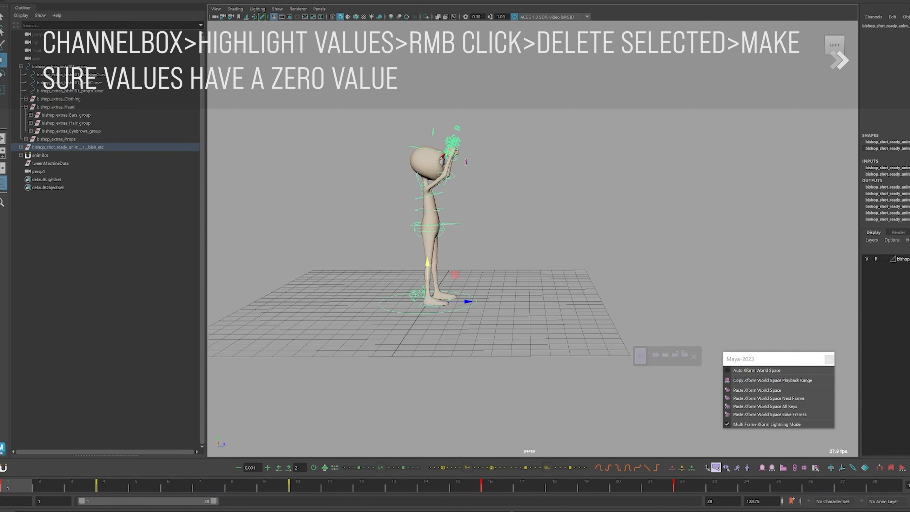
pyautogui.moveTo(904, 64); pyautogui.dragTo(904, 32)
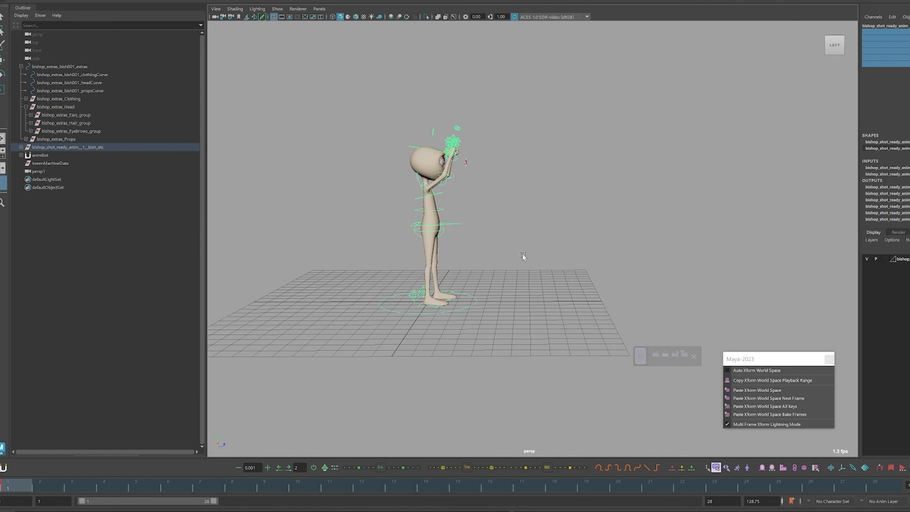
# Select the COG and both foot controllers and paste the copied world-space transforms over the whole timeline with Paste Xform World Space.
pyautogui.click(460, 225)
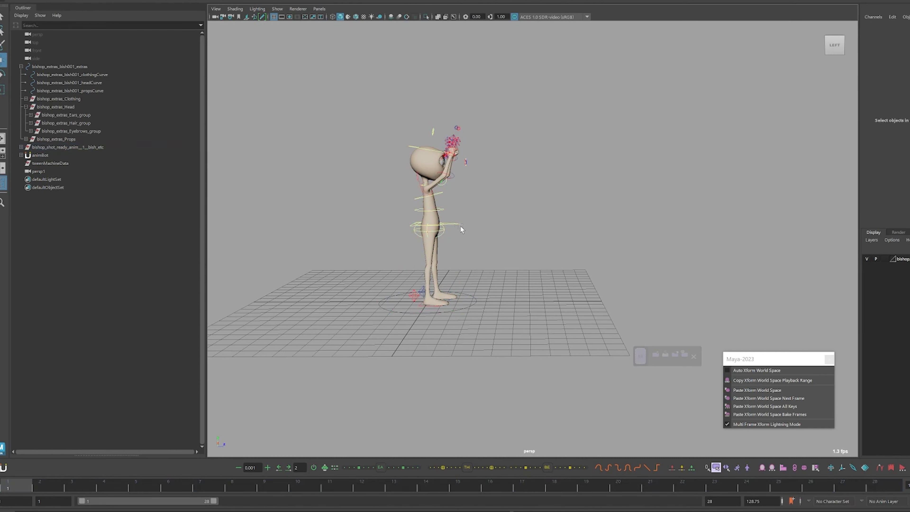
pyautogui.click(412, 297)
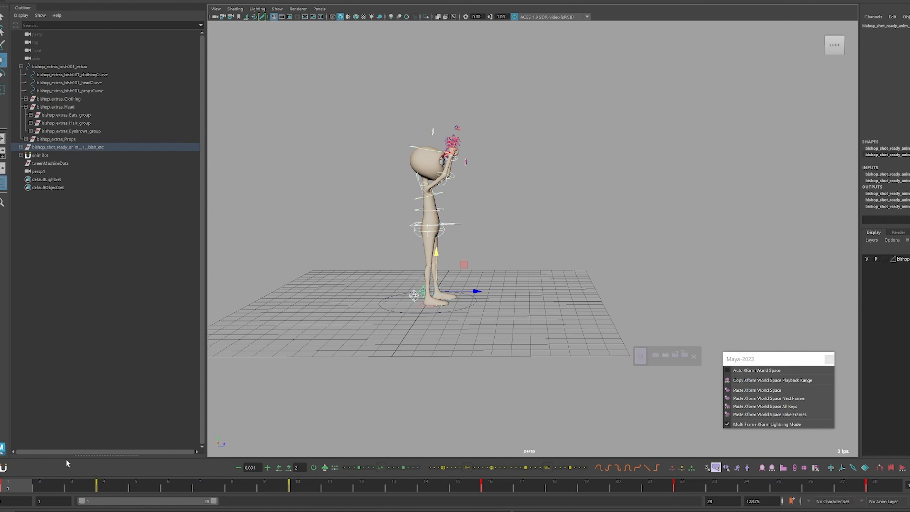
pyautogui.doubleClick(15, 488)
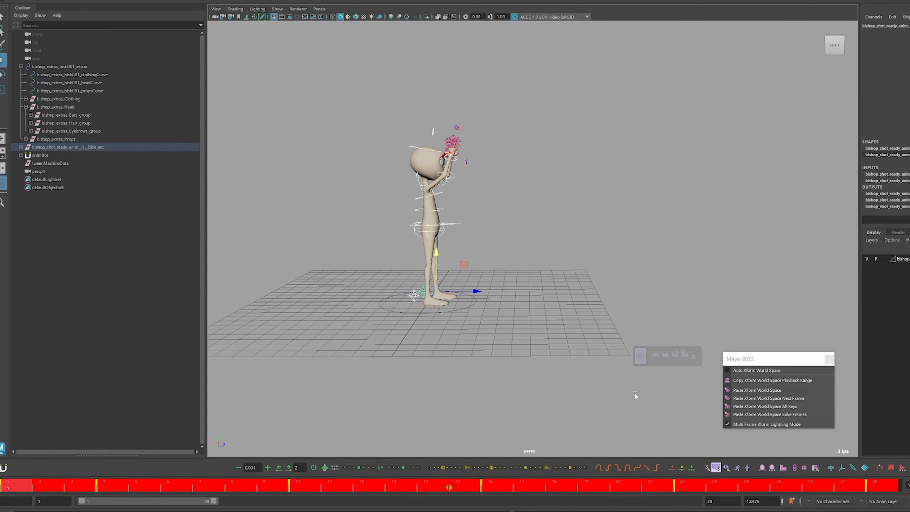
pyautogui.moveTo(748, 394)
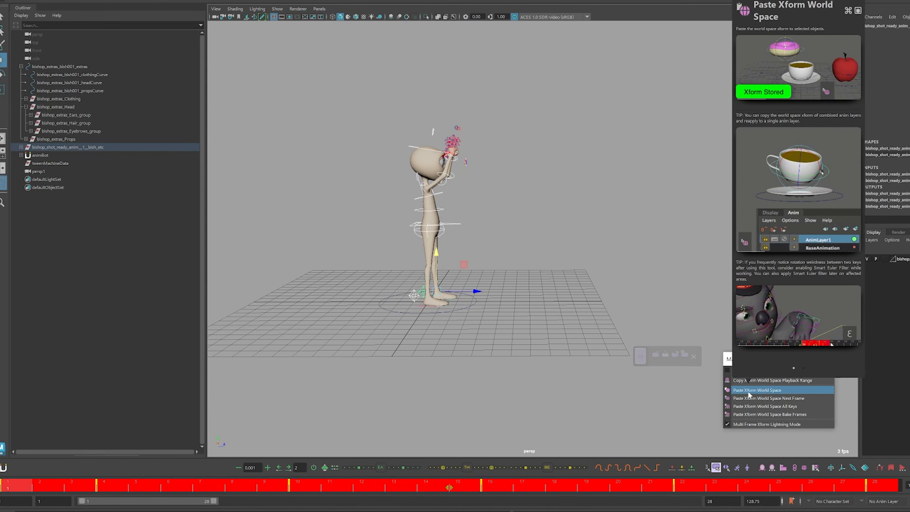
# Scrub the timeline to frame 28 and play back the jump to examine the transferred motion.
pyautogui.moveTo(29, 488); pyautogui.dragTo(877, 487)
pyautogui.hotkey('ctrl', 'z')
pyautogui.click(189, 483)
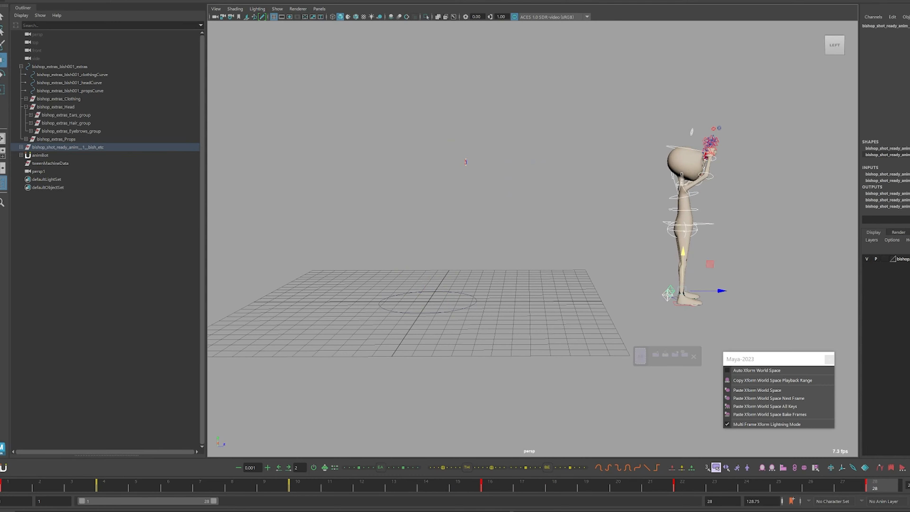
pyautogui.hotkey('alt', 'v')
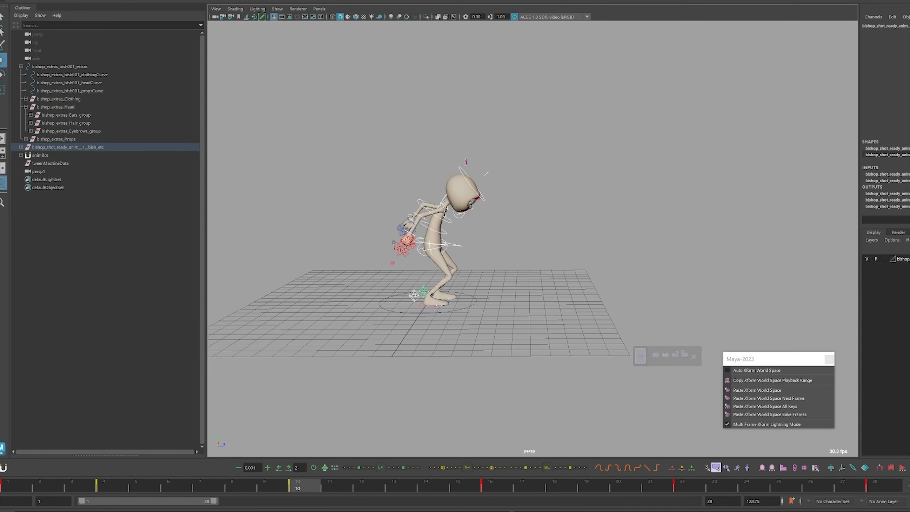